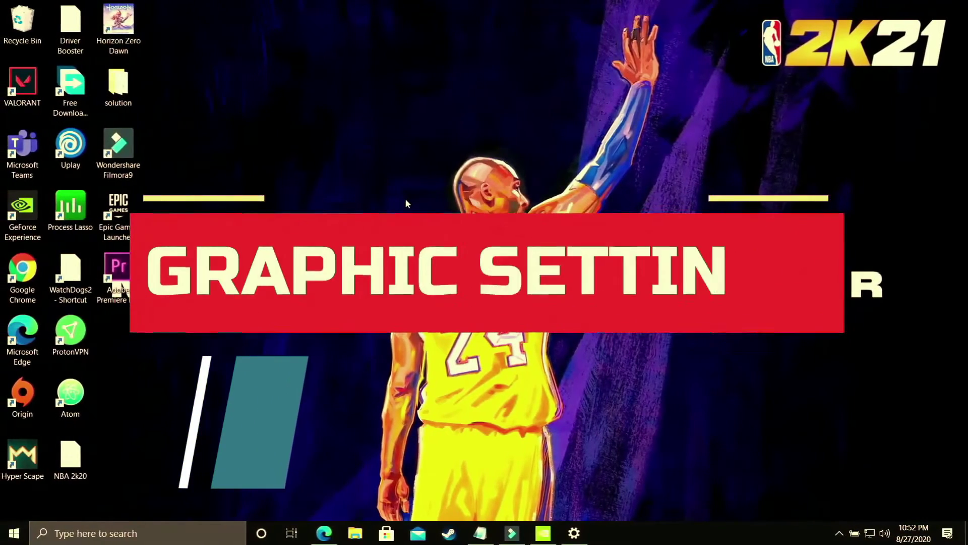
- Open the Windows Graphics settings and make sure hardware-accelerated GPU scheduling is turned on
left_click(141, 529)
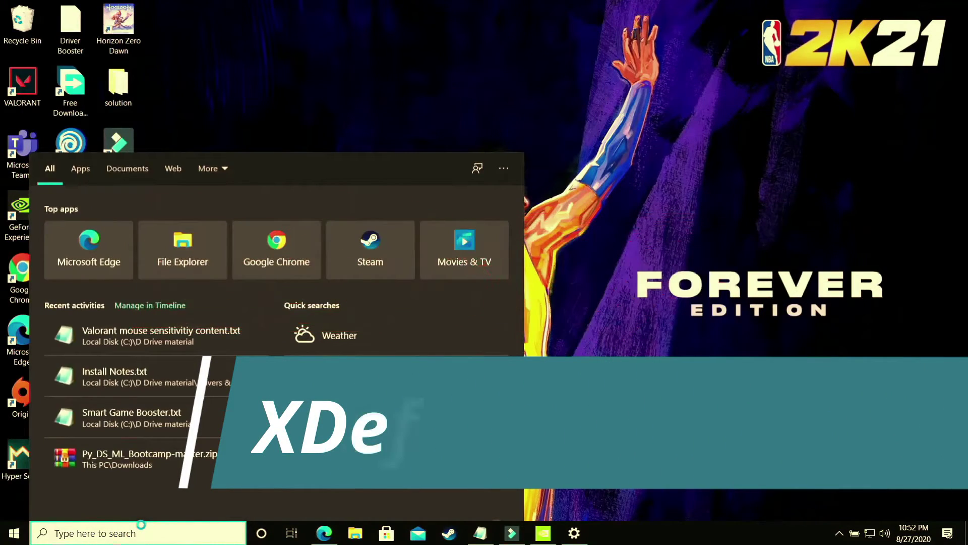
type("Graphic")
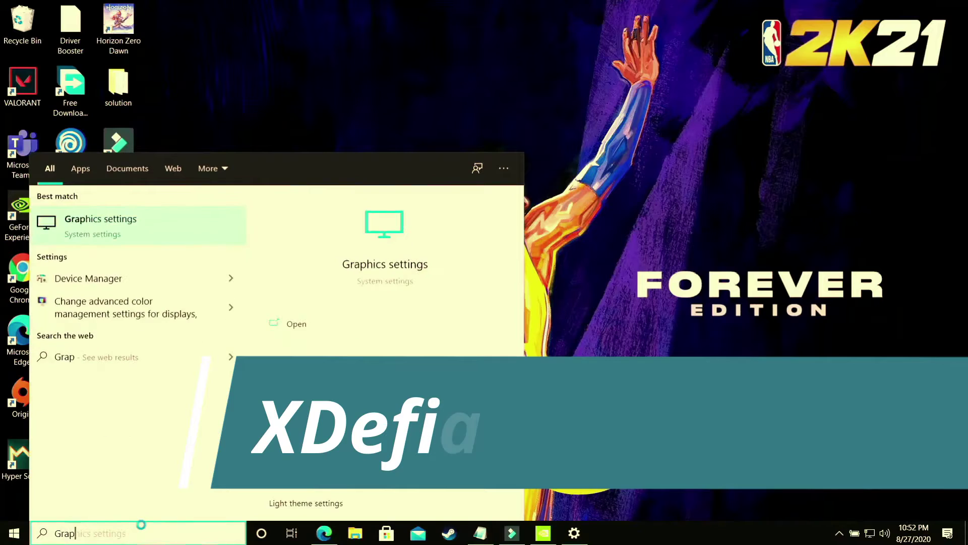
left_click(103, 236)
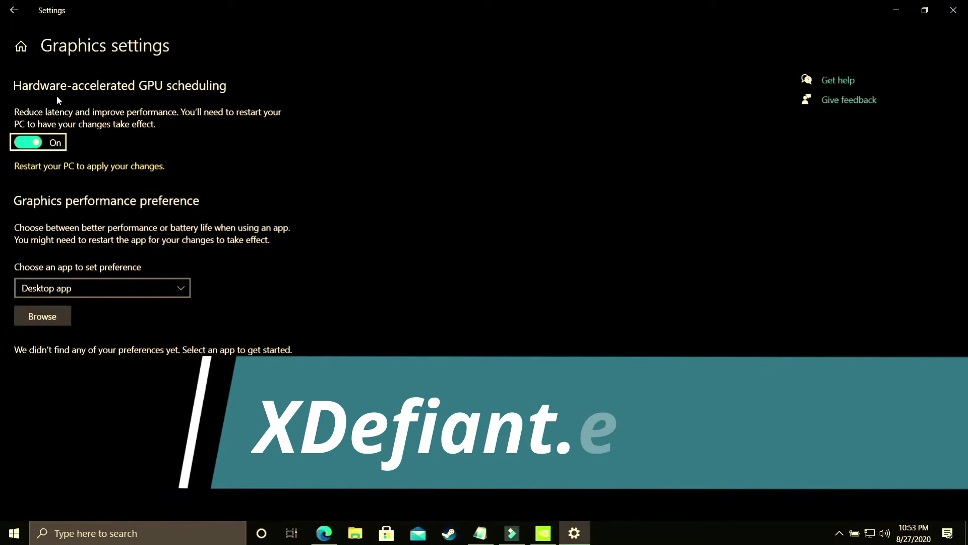
left_click(28, 142)
left_click(27, 142)
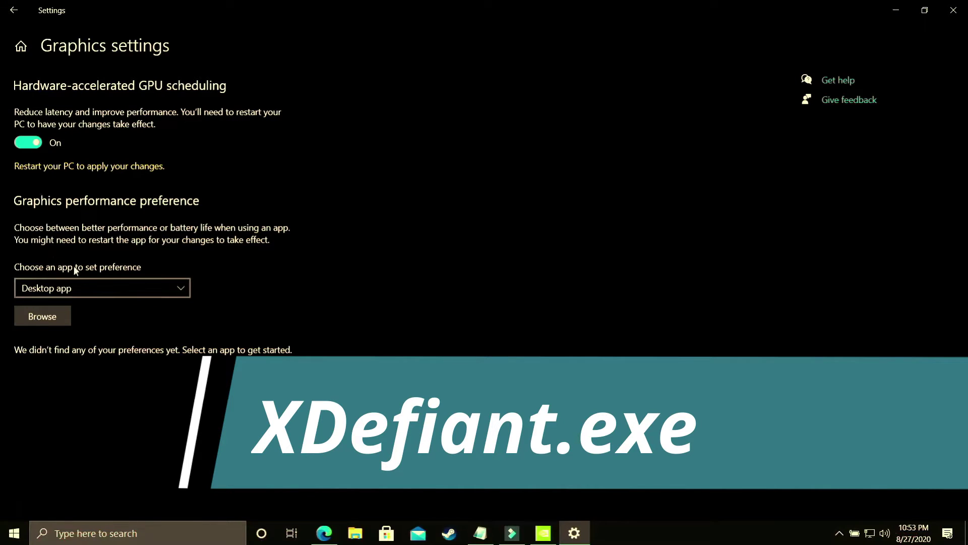
- Add the desktop app NBA2K20 from the NBA 2K20 folder to the graphics performance preference list
left_click(51, 287)
left_click(44, 287)
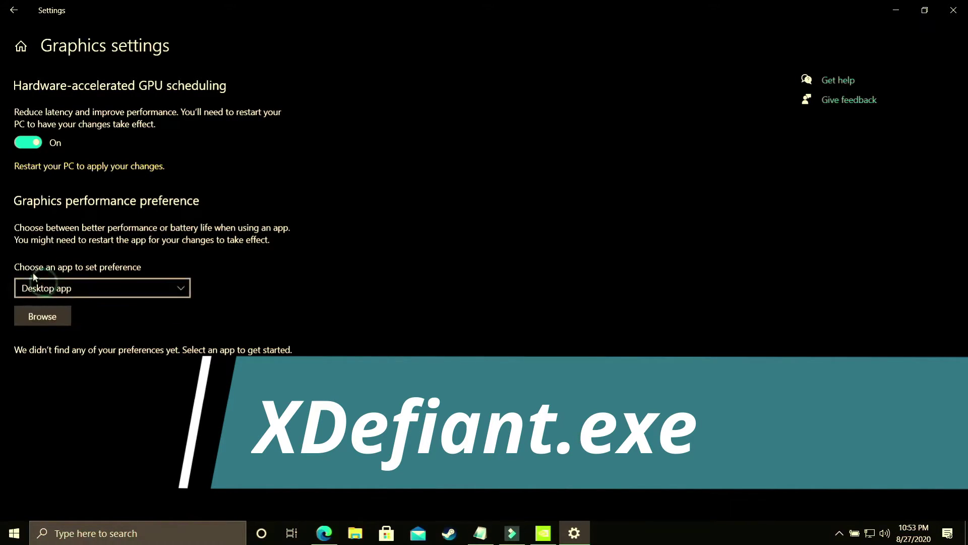
left_click(45, 319)
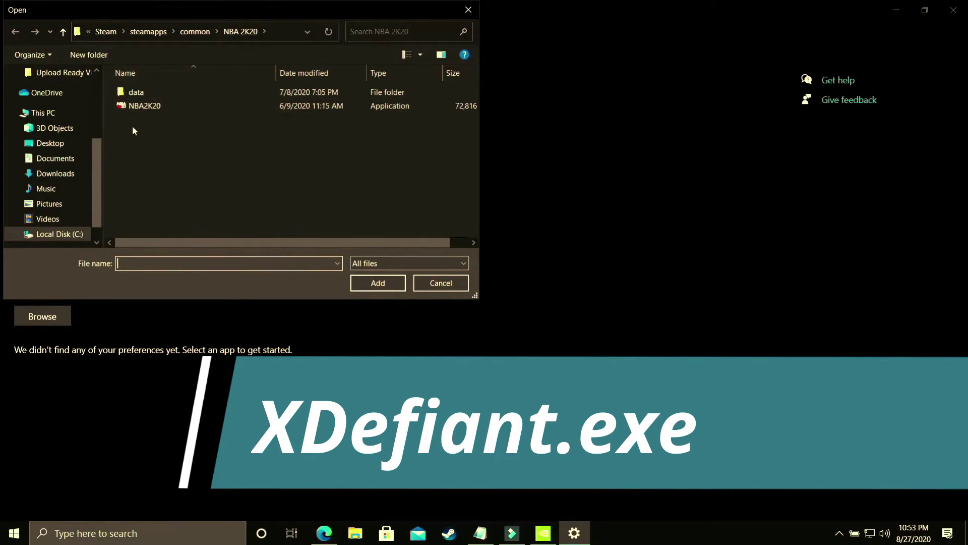
double_click(151, 106)
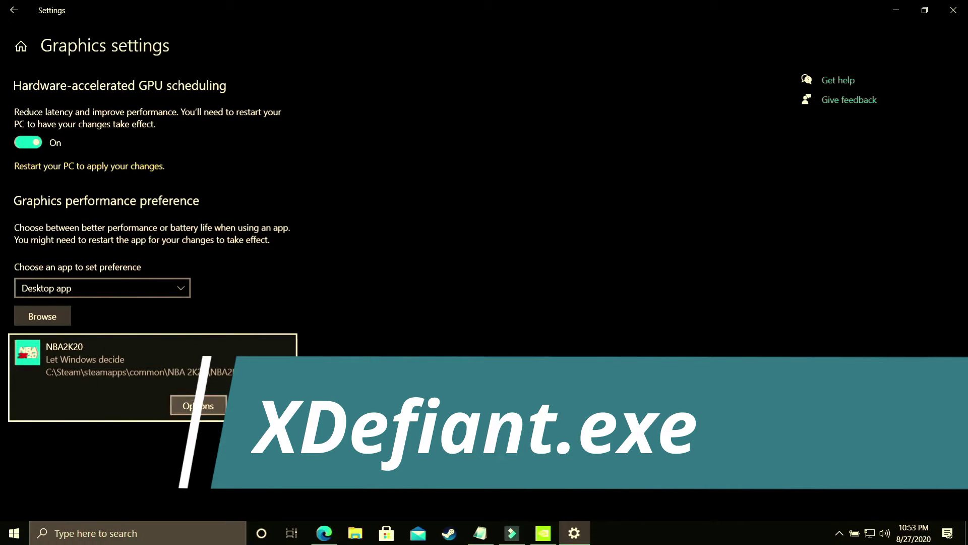
- Set the graphics preference of NBA2K20 to High performance, save it and return to the desktop
left_click(198, 405)
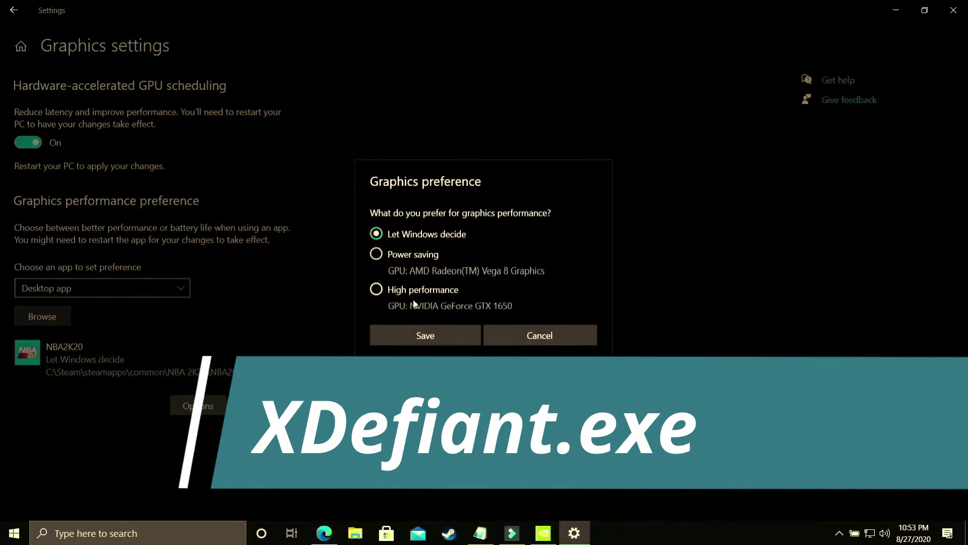
left_click(376, 290)
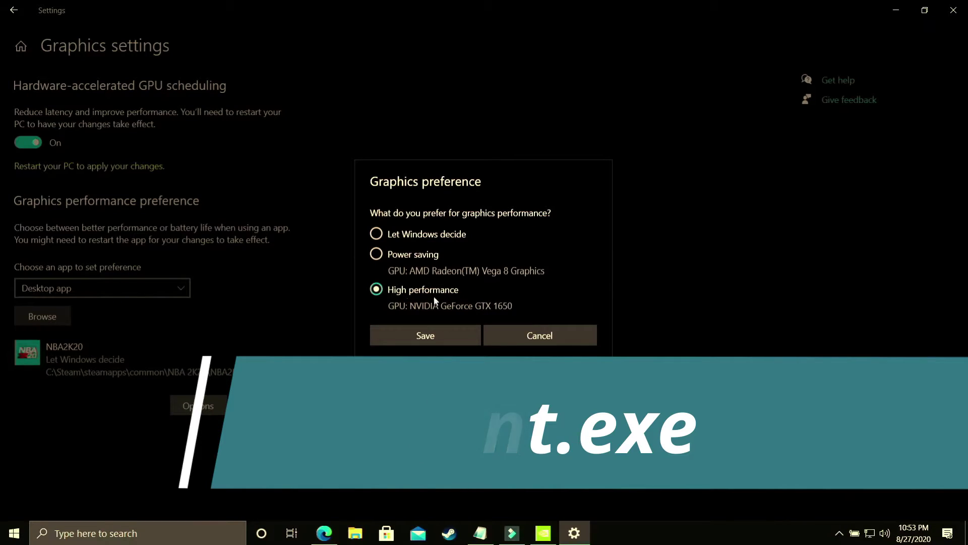
left_click(420, 331)
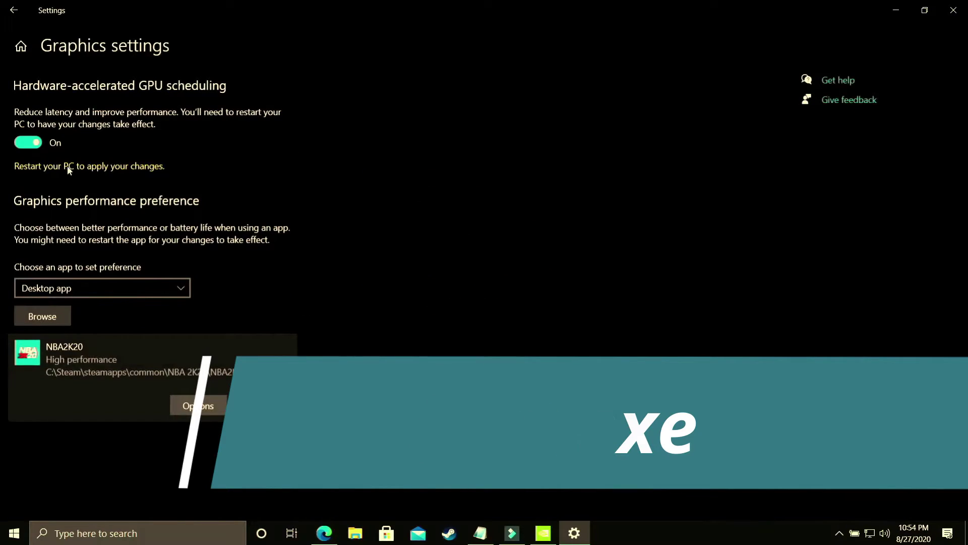
key("super+d")
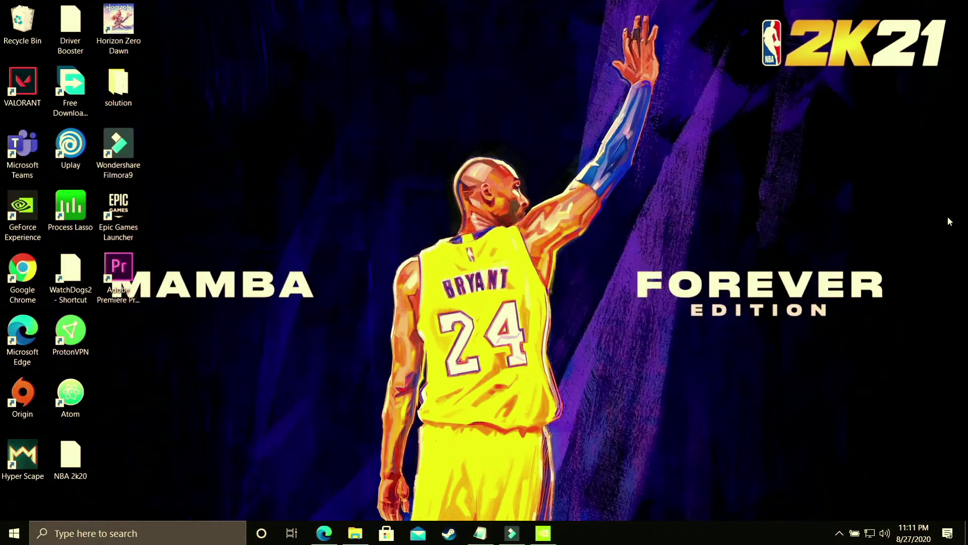
- Open NVIDIA Control Panel, check the global 3D settings and switch to the program-specific settings
right_click(461, 225)
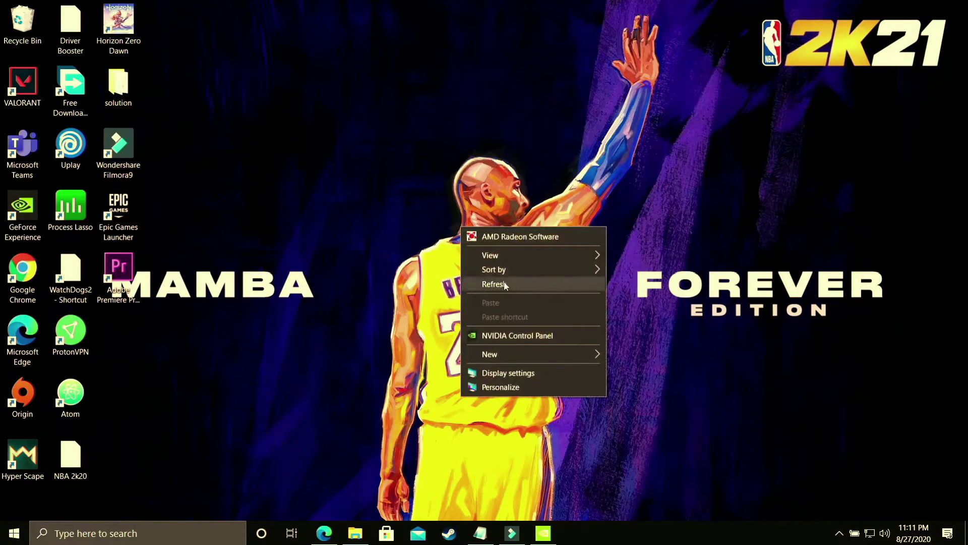
left_click(538, 335)
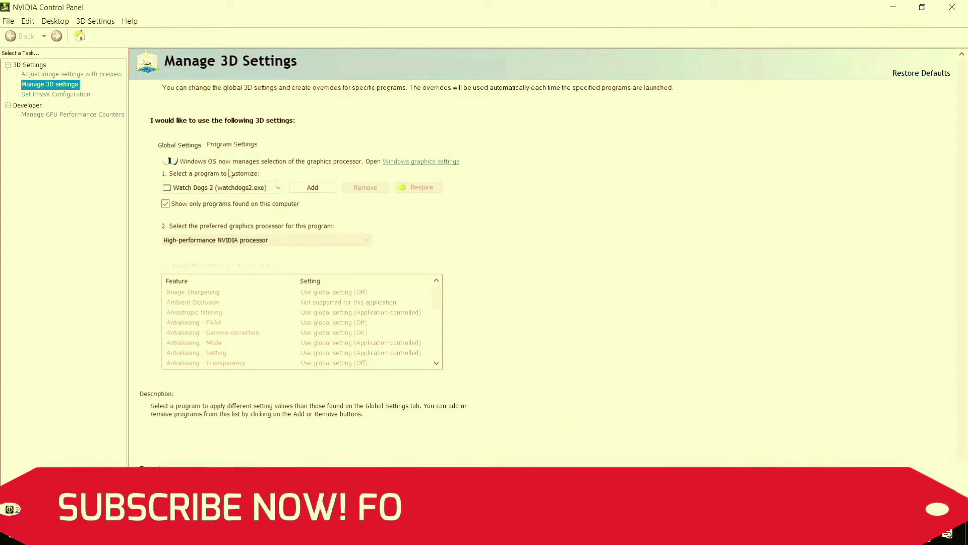
left_click(180, 144)
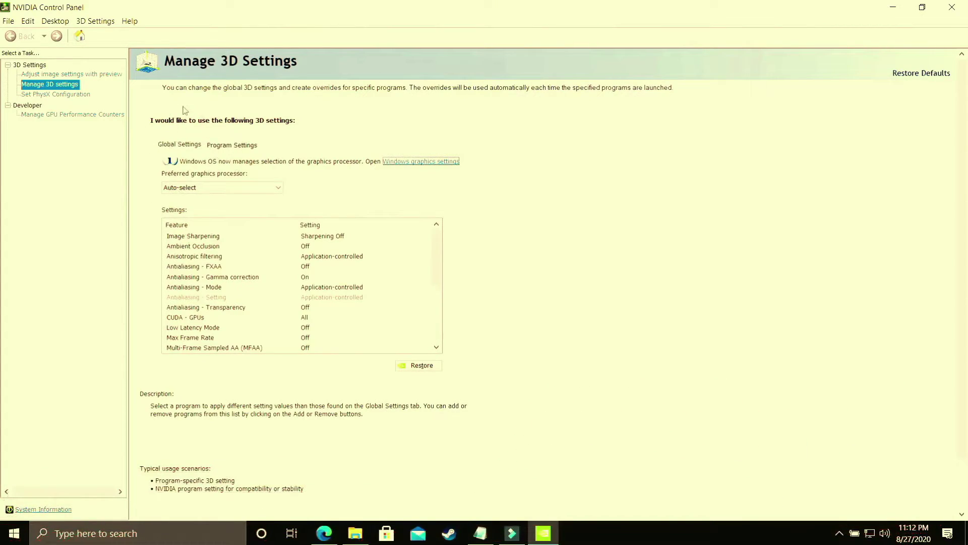
left_click(243, 145)
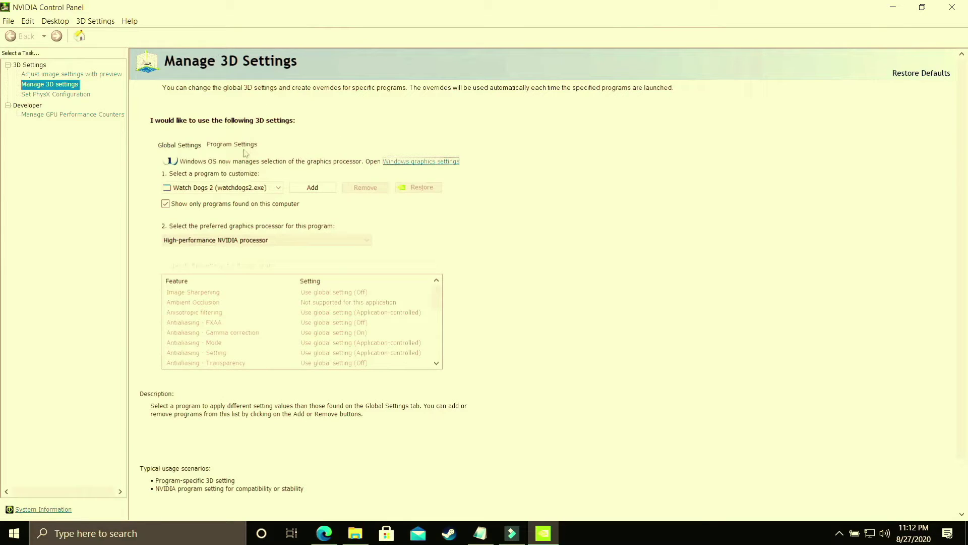
- Choose NBA 2K20 (nba2k20.exe) as the program to customize and set its preferred graphics processor to High-performance NVIDIA processor
left_click(217, 188)
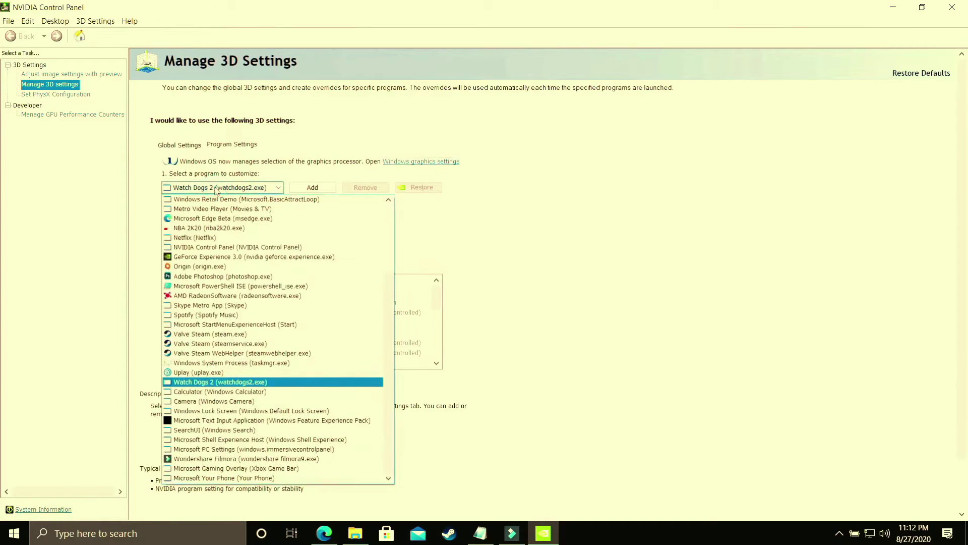
left_click(233, 229)
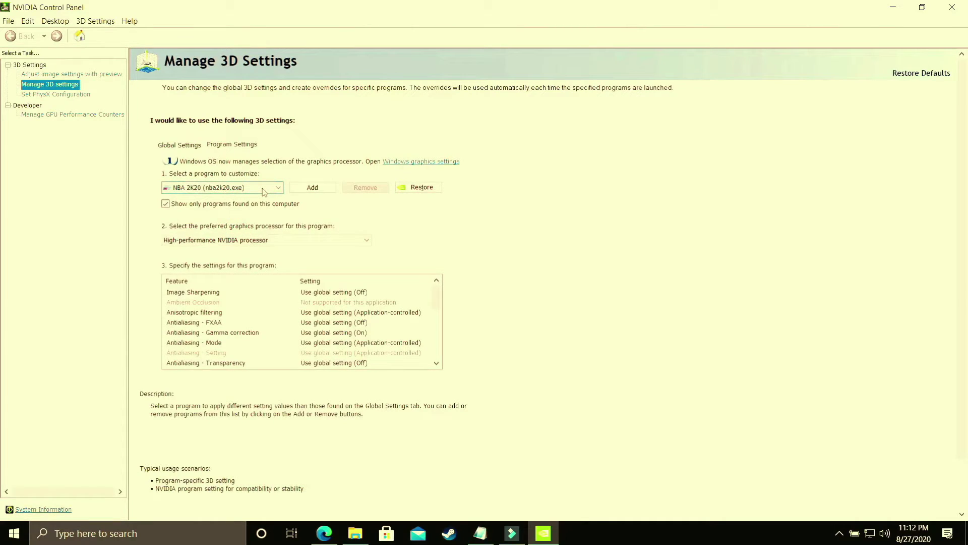
left_click(210, 241)
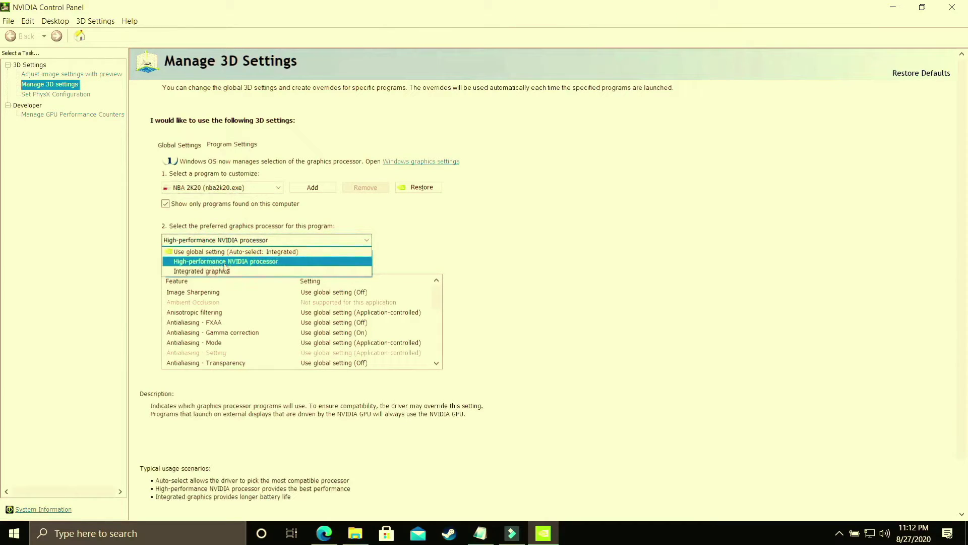
left_click(224, 265)
- Set the game's power management mode to Prefer maximum performance and apply the 3D settings
scroll(251, 328, "down", 1)
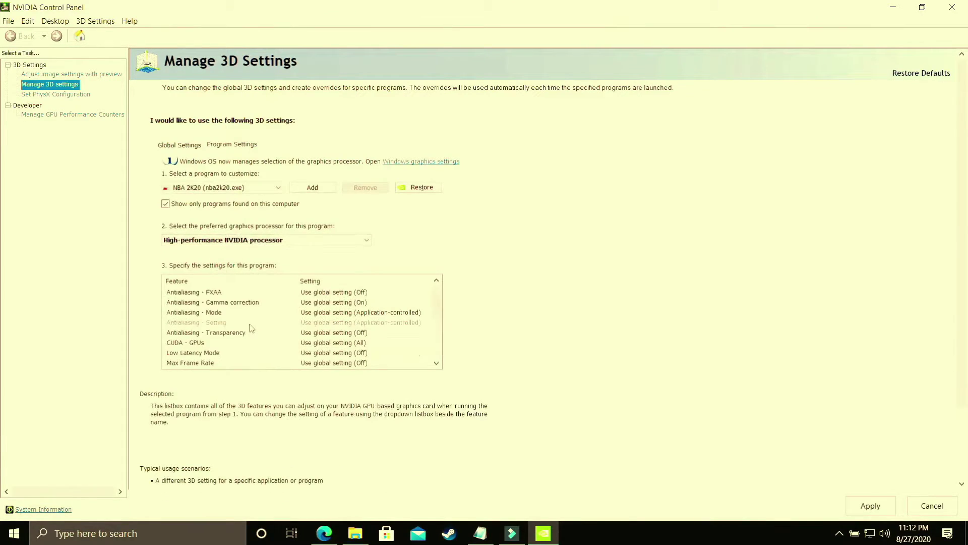
scroll(251, 328, "down", 1)
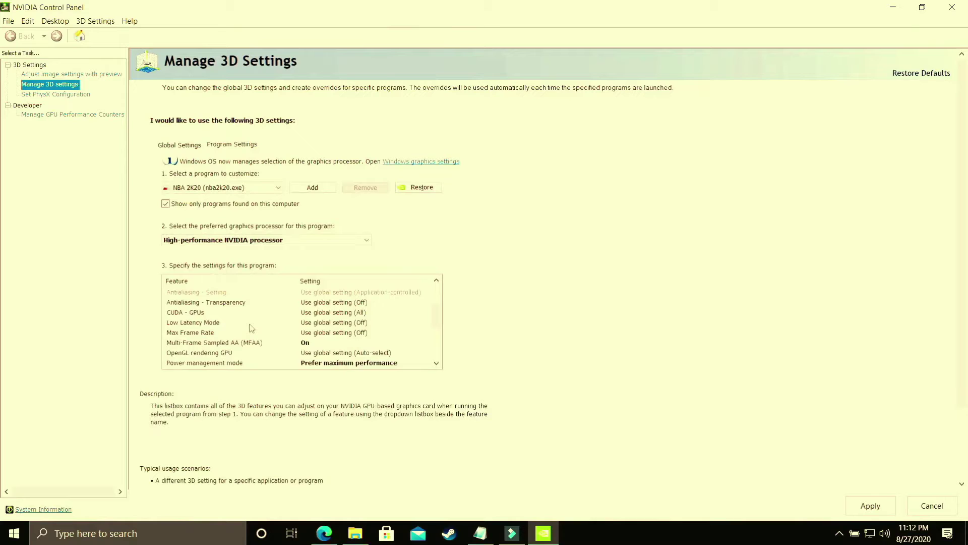
left_click(243, 363)
left_click(323, 363)
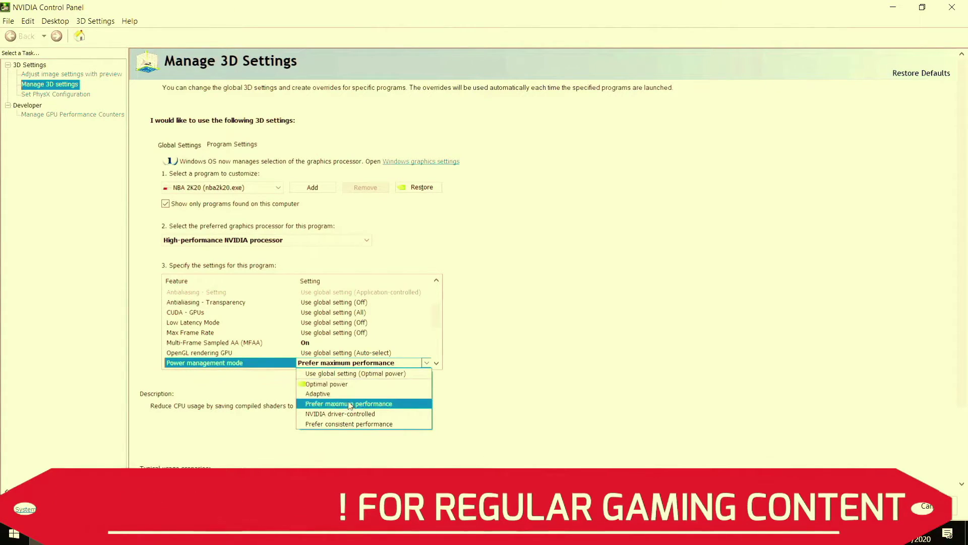
left_click(376, 405)
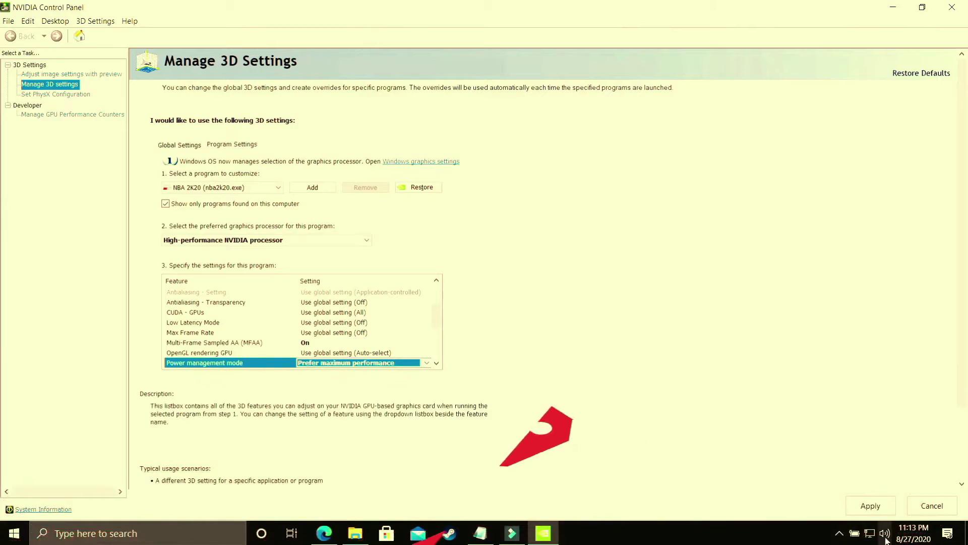
left_click(868, 506)
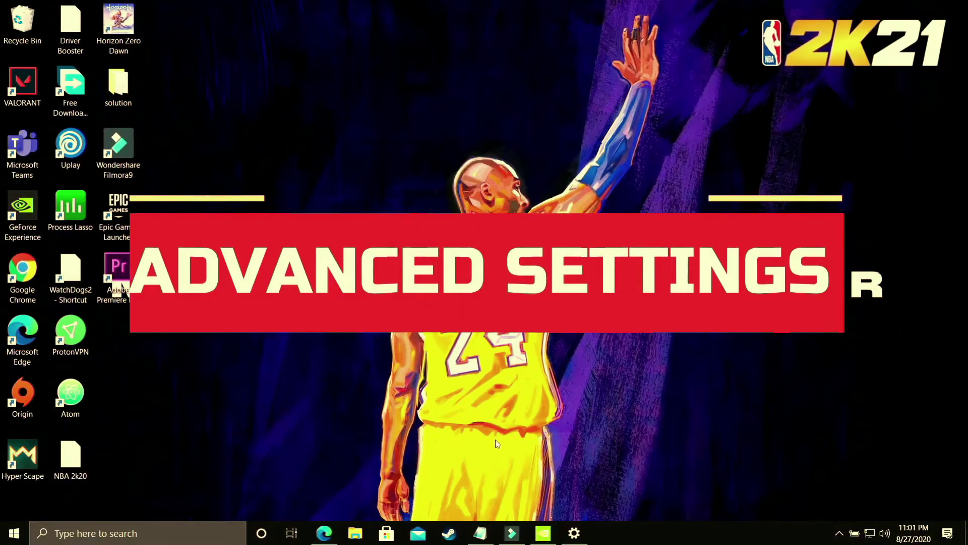
- Open the properties of This PC from File Explorer and bring up its advanced system settings
left_click(364, 538)
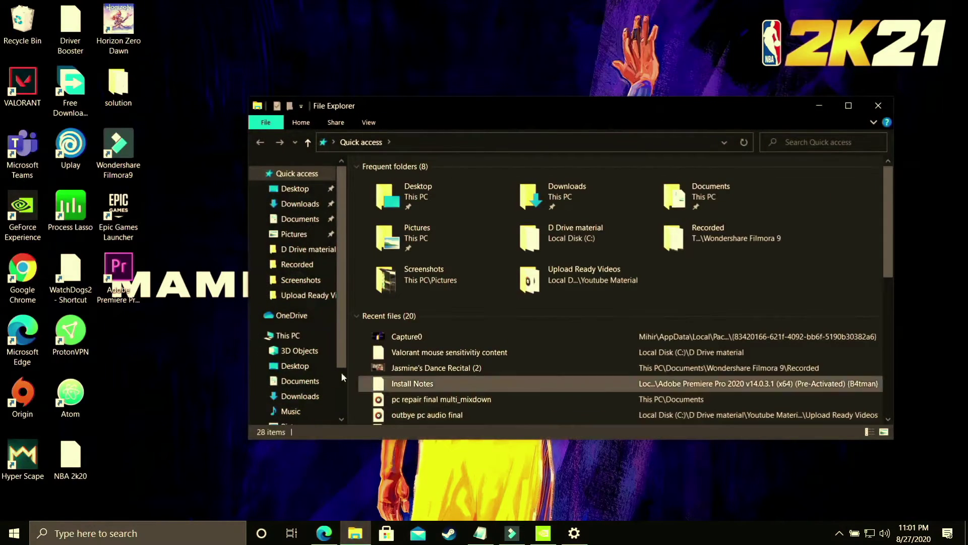
right_click(300, 337)
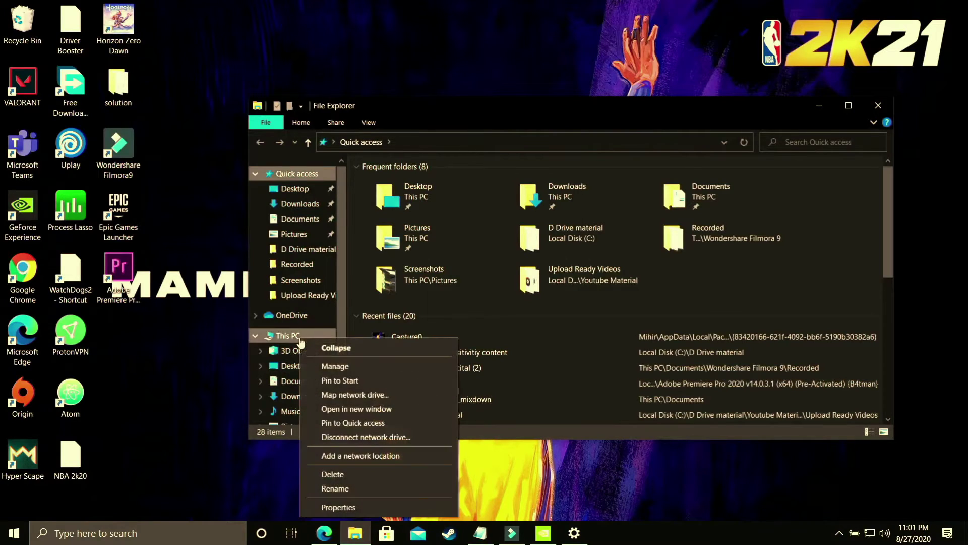
left_click(338, 507)
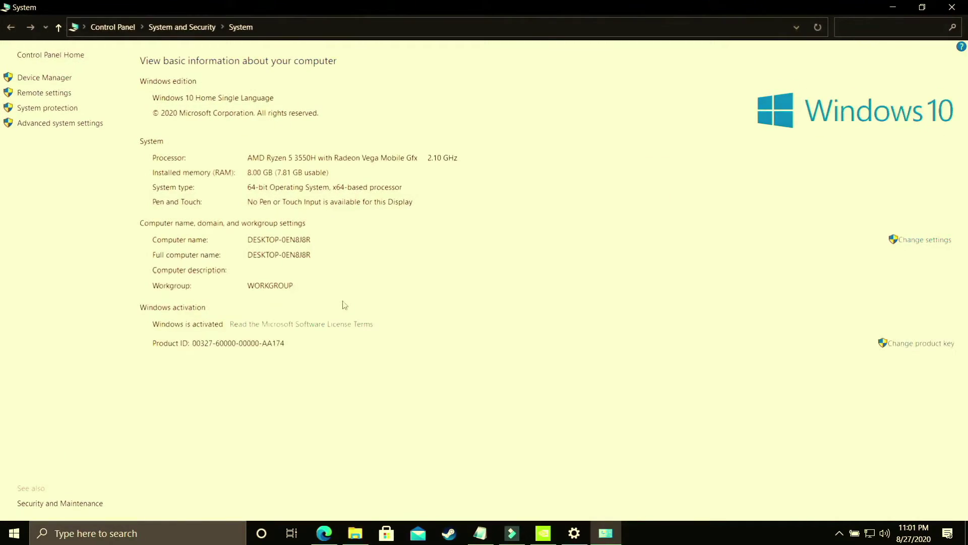
left_click(68, 129)
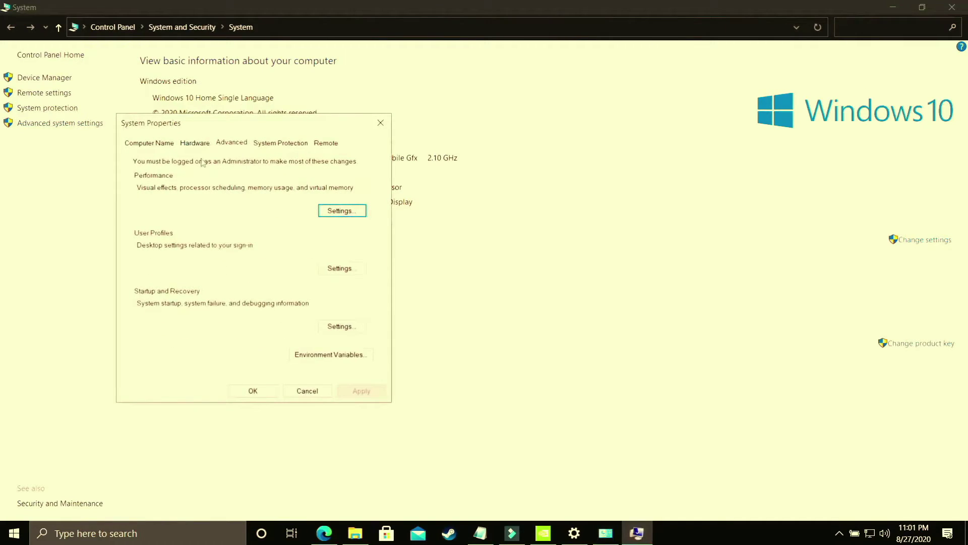
- Open the performance options, adjust the visual effects for best performance and apply the change
left_click(339, 213)
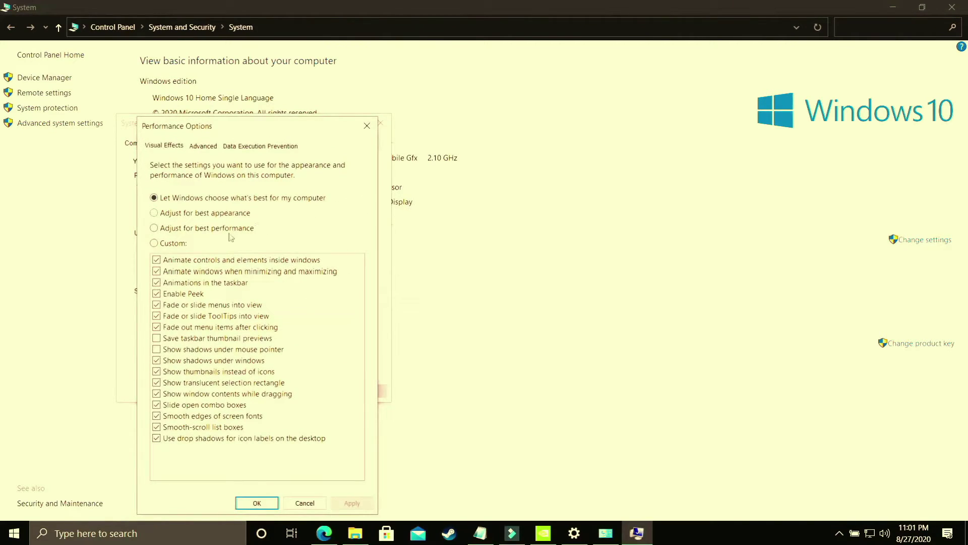
left_click(187, 230)
left_click(346, 502)
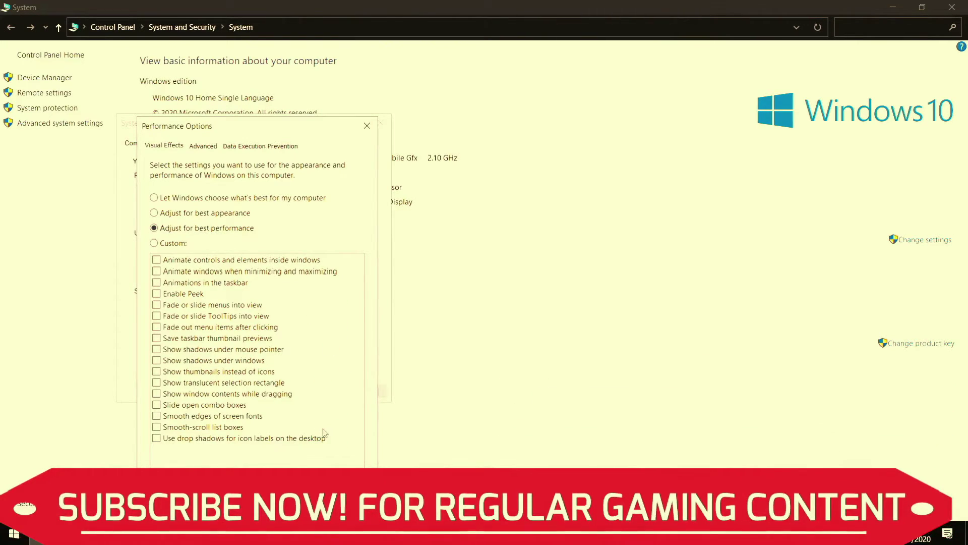
- Set processor scheduling in the advanced performance options to favour Programs
left_click(214, 145)
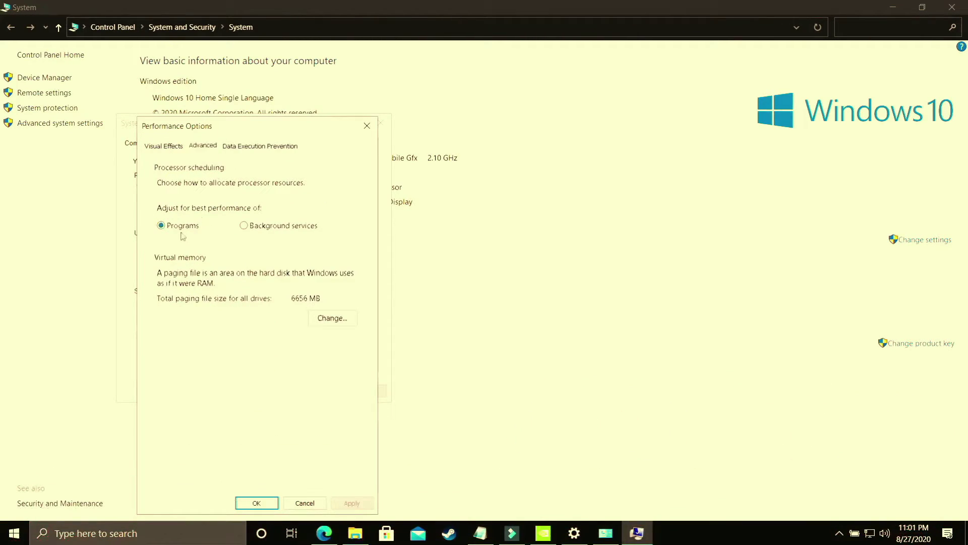
left_click(253, 228)
left_click(174, 230)
- Turn off automatic paging file management and give drive C: a custom size with an initial size of 1896 MB
left_click(332, 321)
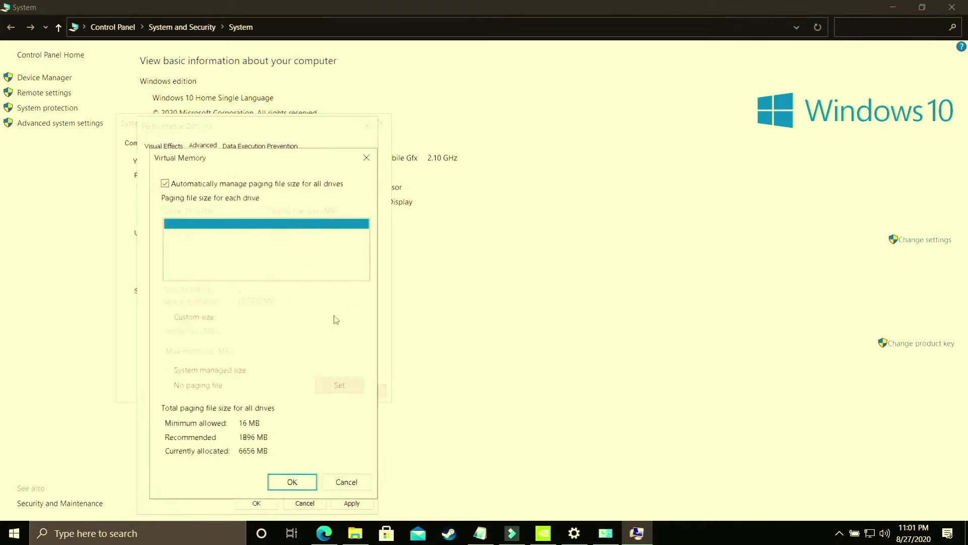
left_click(165, 183)
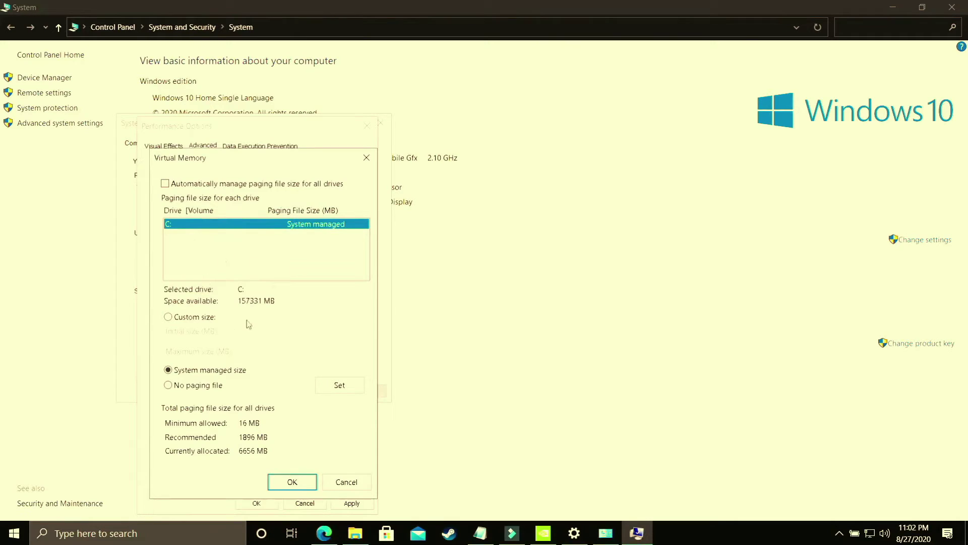
left_click(197, 319)
left_click(247, 333)
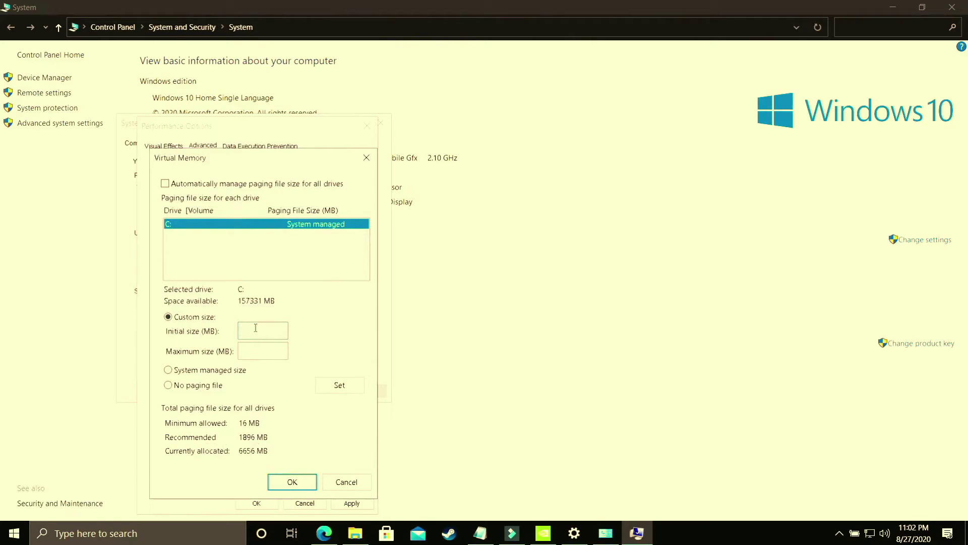
type("1896")
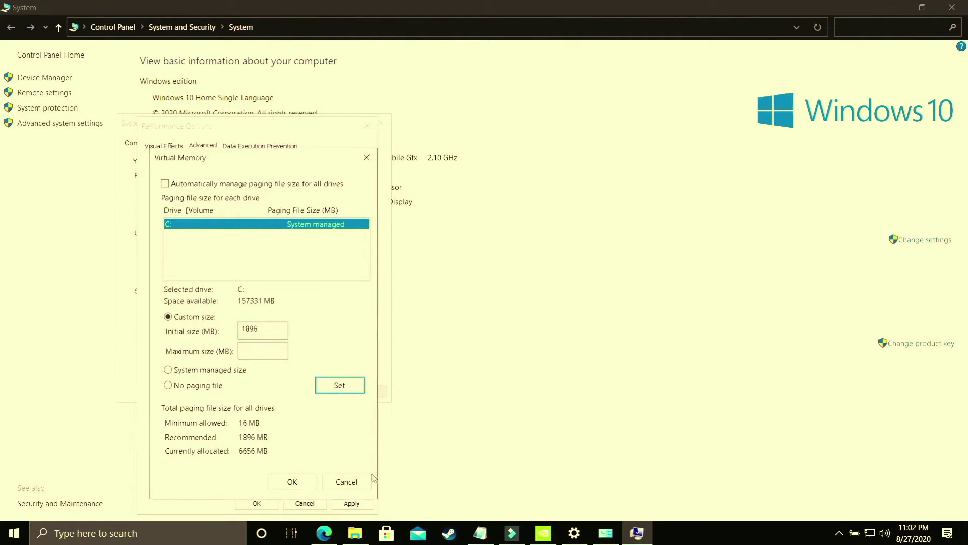
key("Tab")
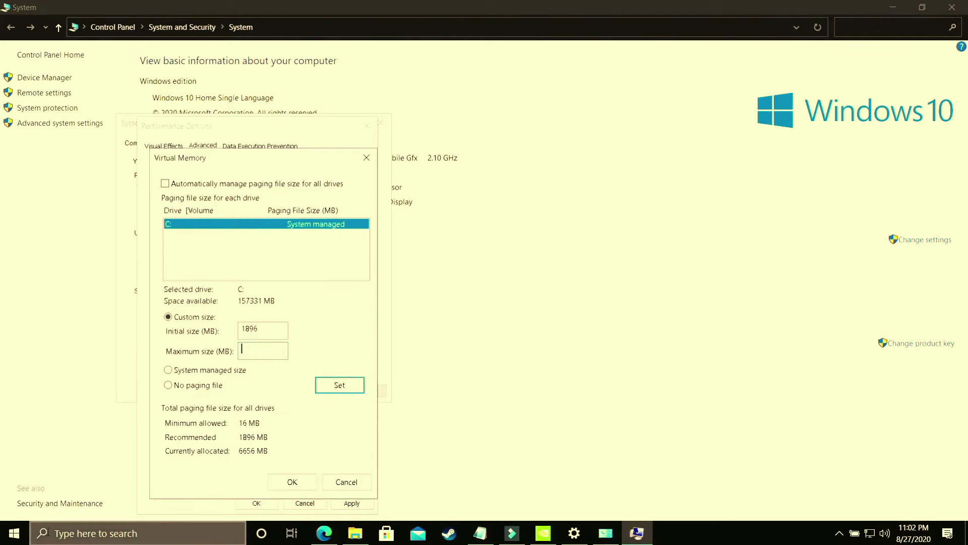
- Switch to Calculator, place it beside the virtual memory settings and compute 8 × 1024
left_click(97, 536)
type("calcu")
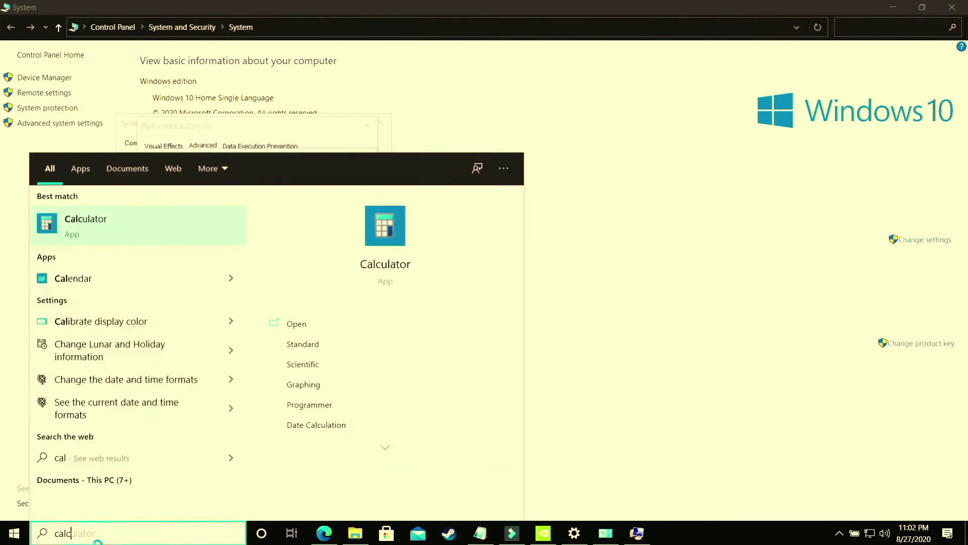
left_click(95, 233)
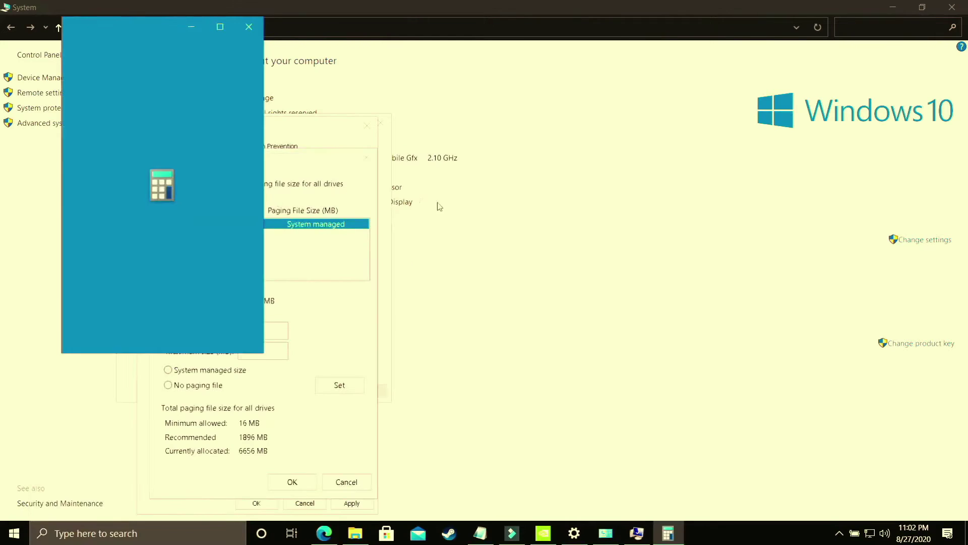
left_click_drag(125, 30, 595, 112)
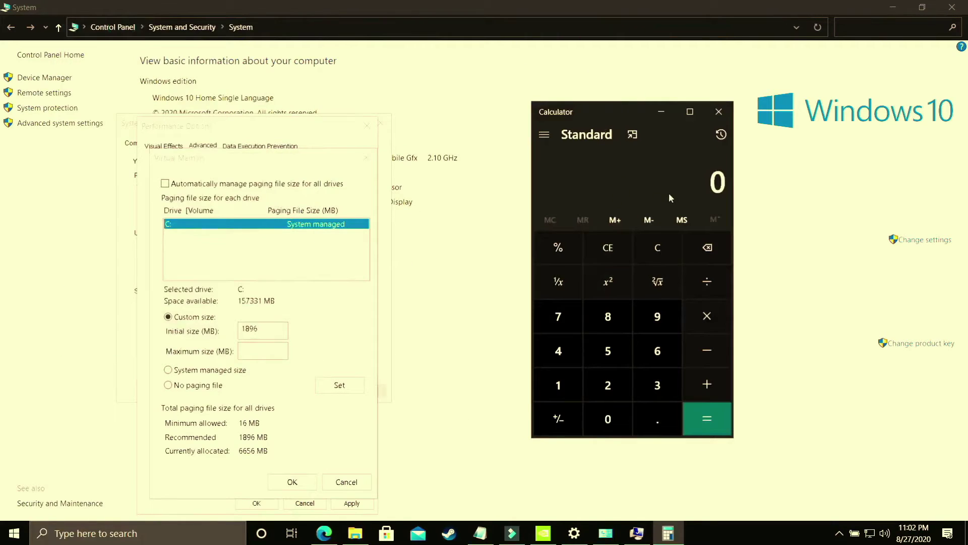
type("8*10")
type("24")
key("Return")
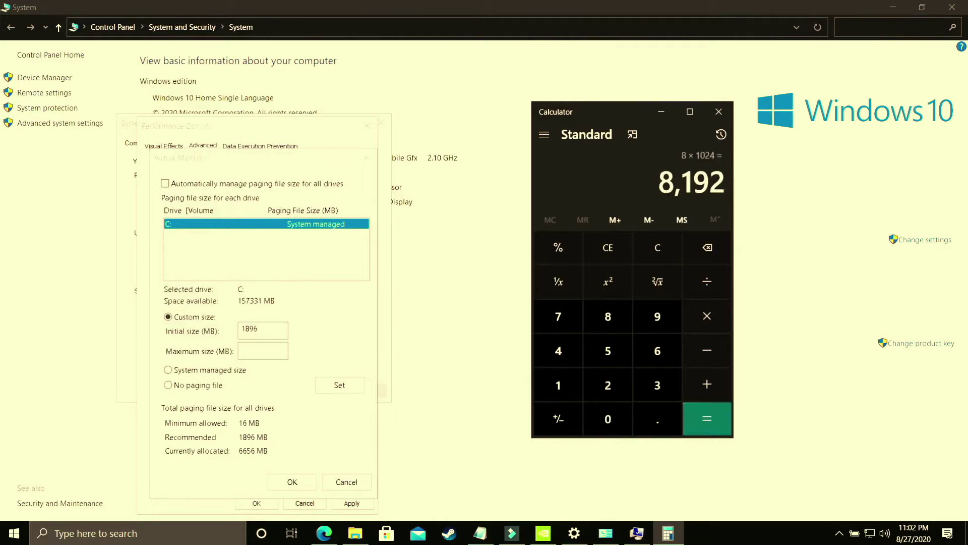
- Set the maximum size of drive C:'s custom paging file to 8192 MB
left_click(262, 351)
type("8")
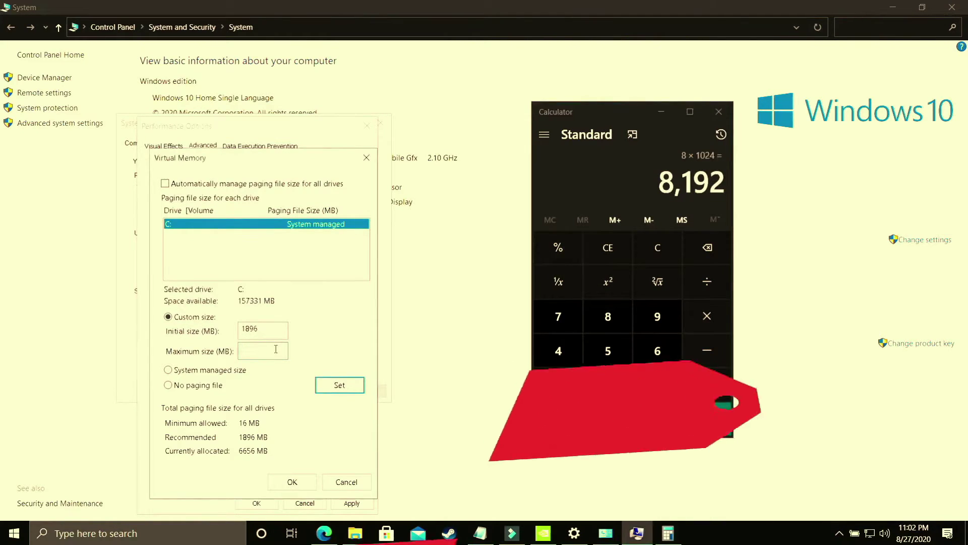
type("192")
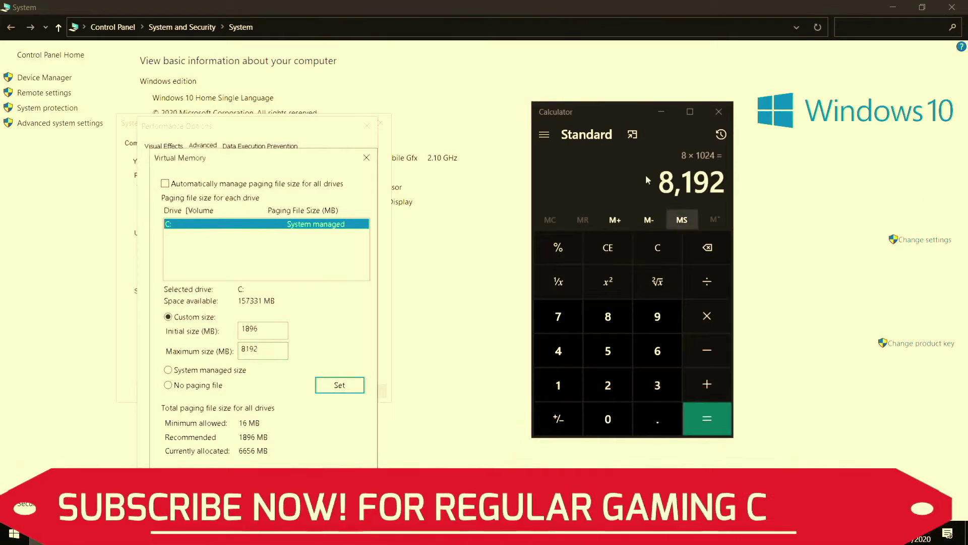
- Compute 16 × 1024 and 12 × 1024 as alternative maximum paging file sizes, and close Calculator
left_click(652, 249)
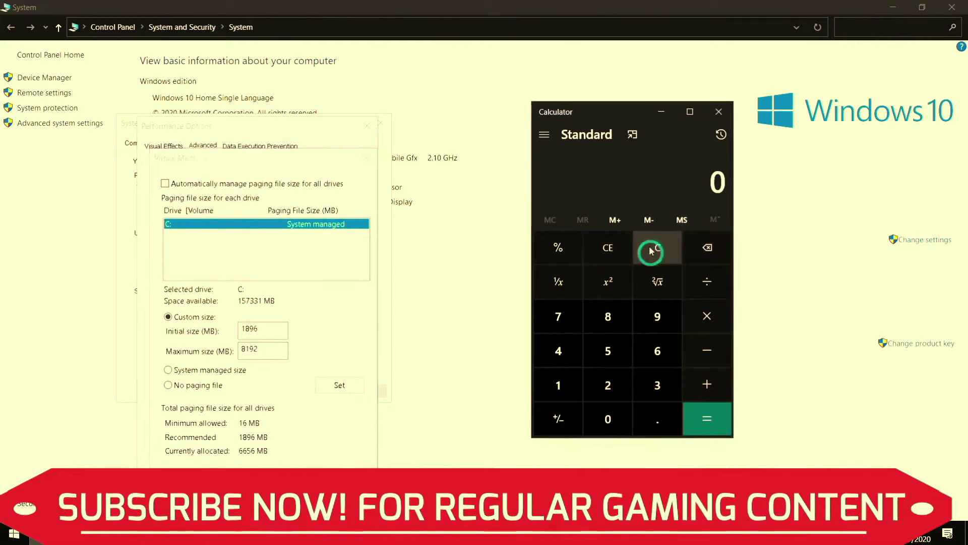
type("16*1024")
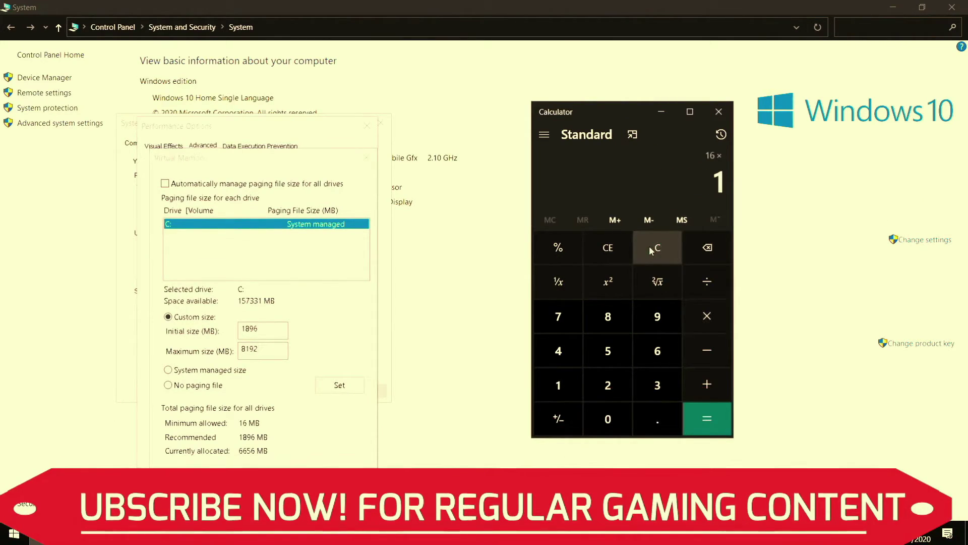
key("Return")
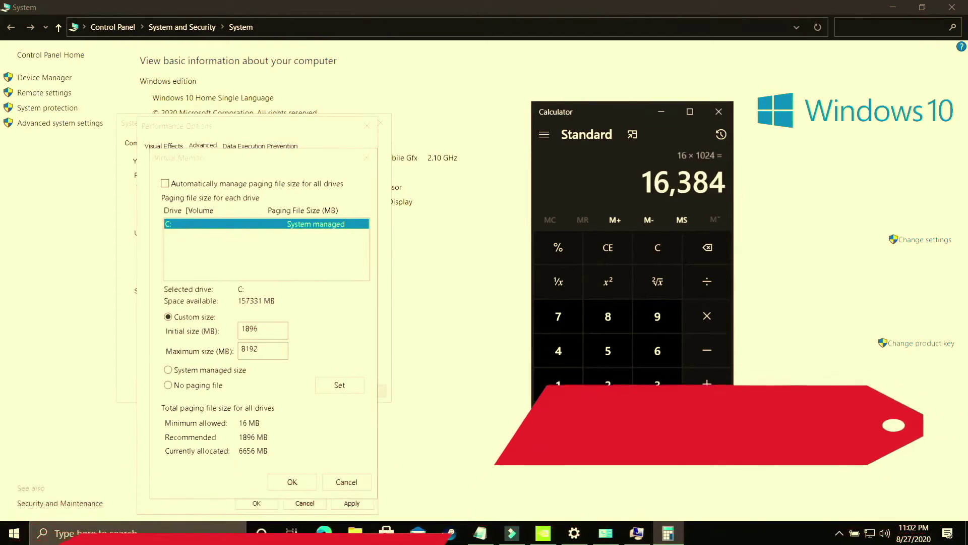
double_click(262, 349)
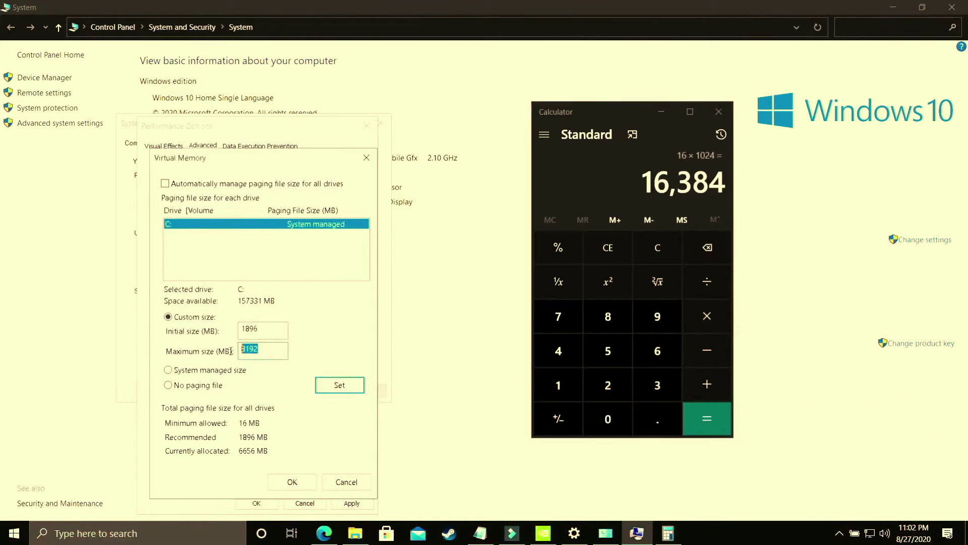
left_click(657, 248)
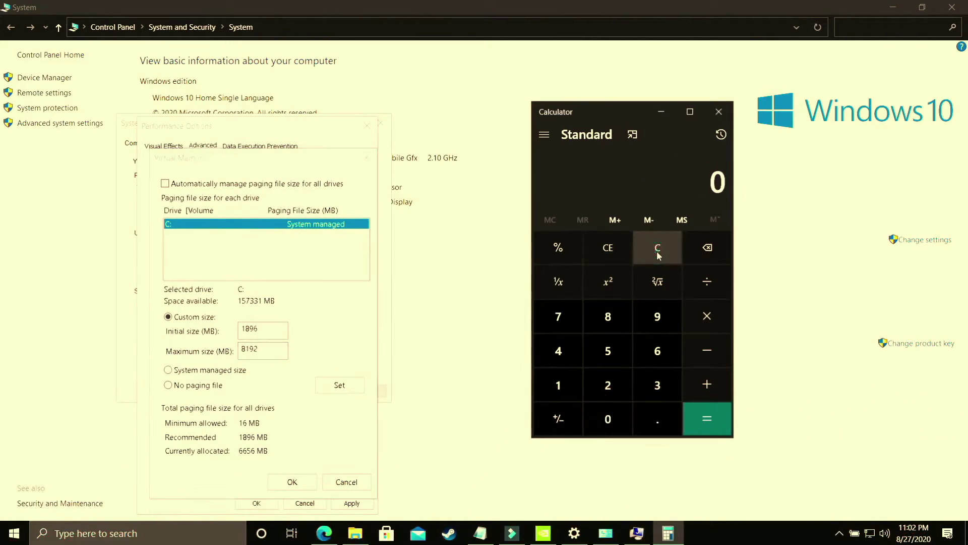
type("12*1024")
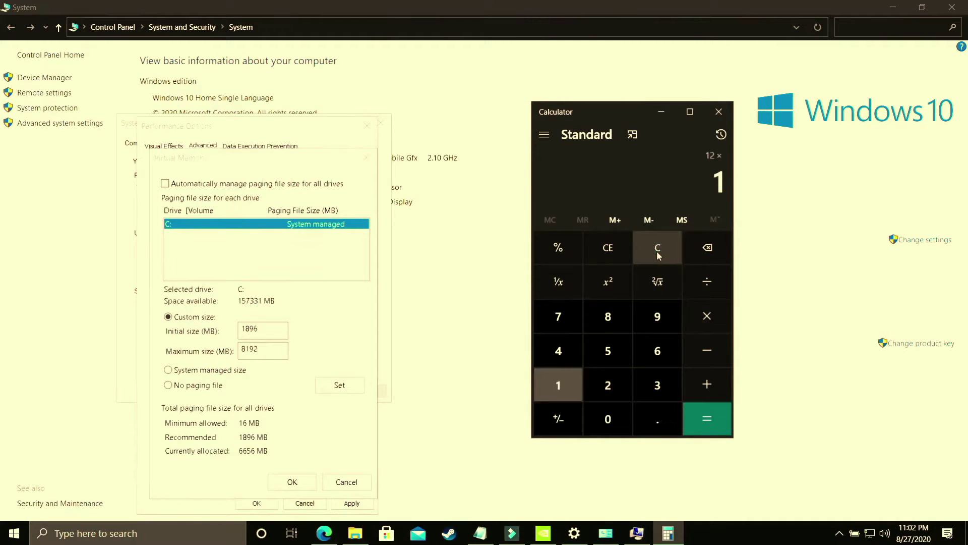
key("Return")
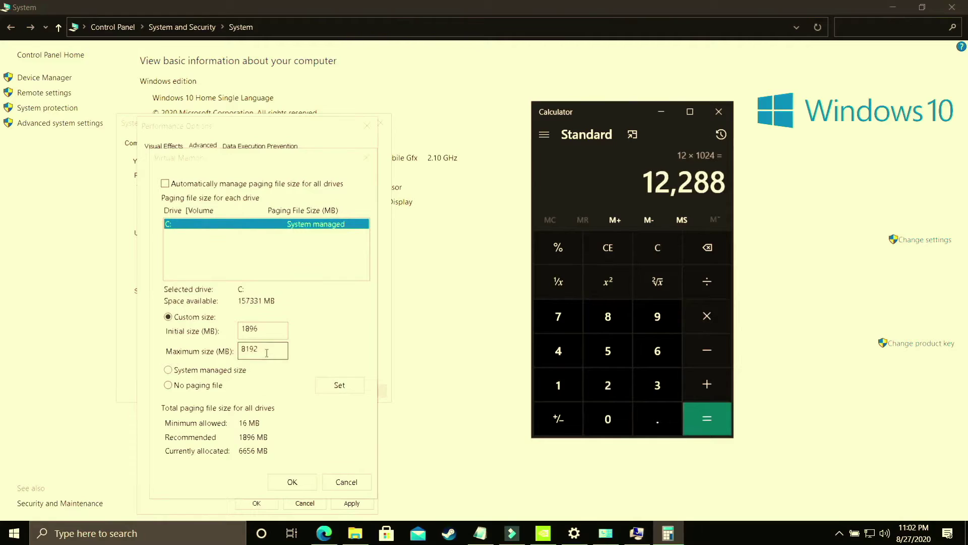
left_click_drag(260, 349, 202, 356)
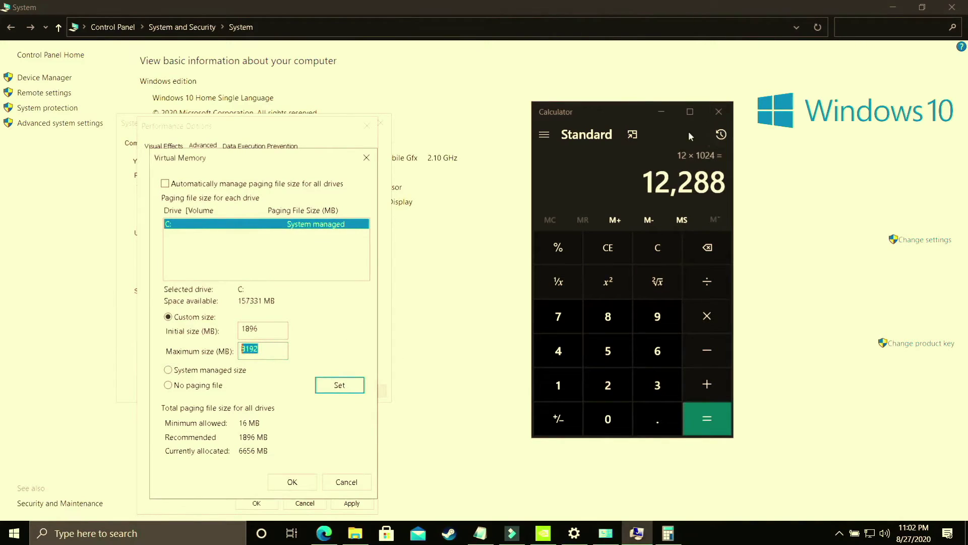
left_click(719, 112)
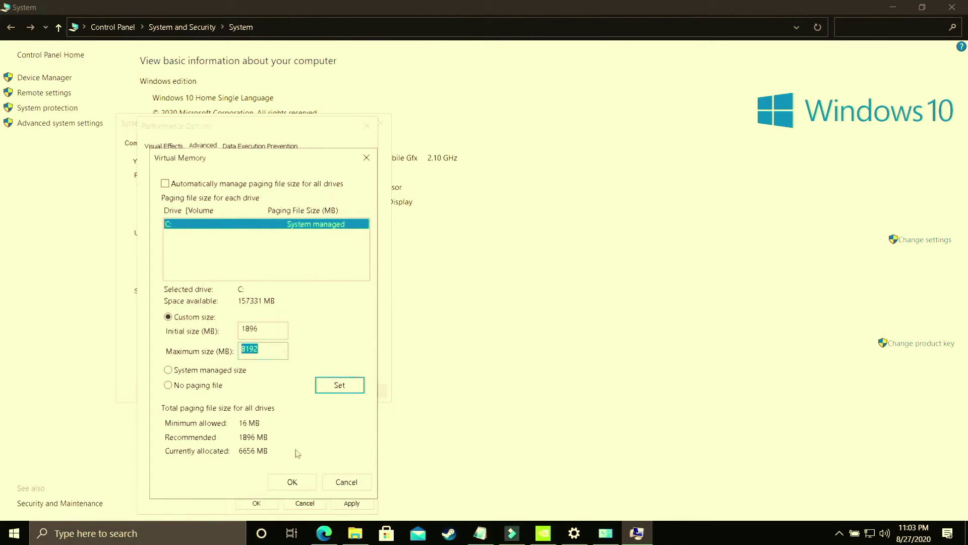
- Confirm the virtual memory settings, apply the performance options and close the system dialogs to return to the desktop
left_click(292, 481)
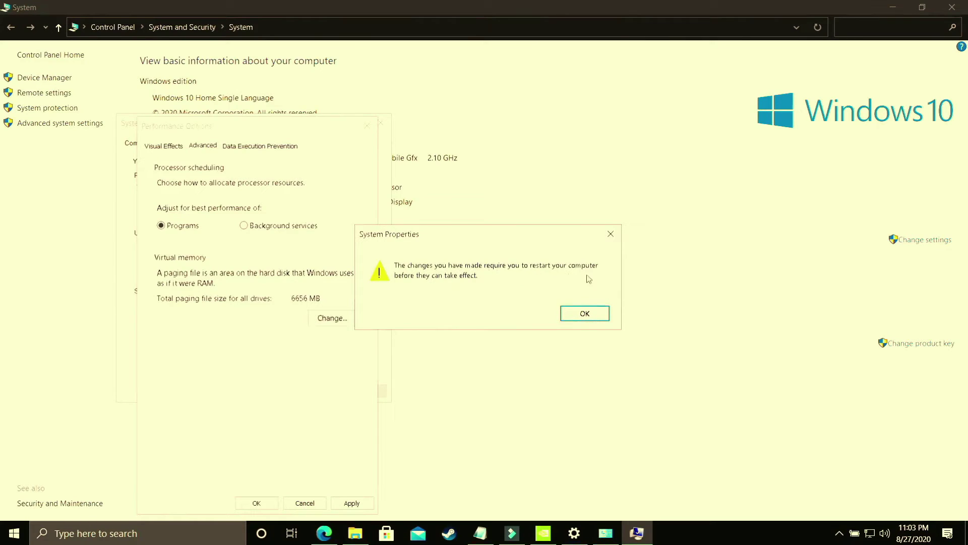
left_click(585, 313)
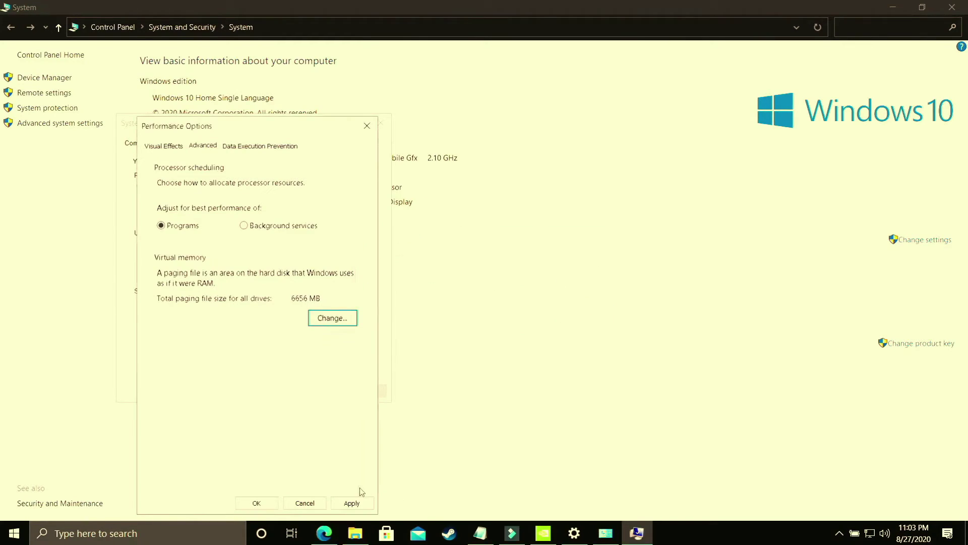
left_click(352, 503)
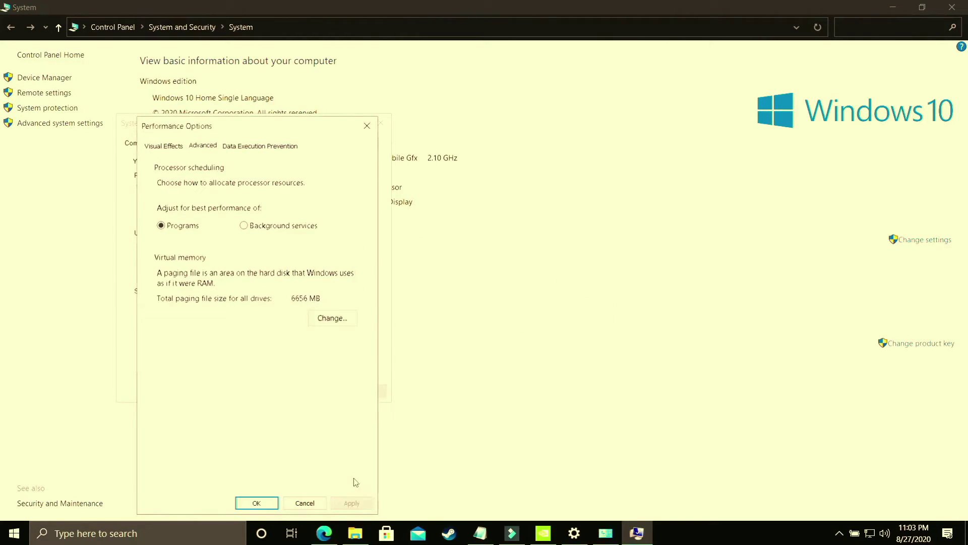
left_click(256, 503)
left_click(255, 393)
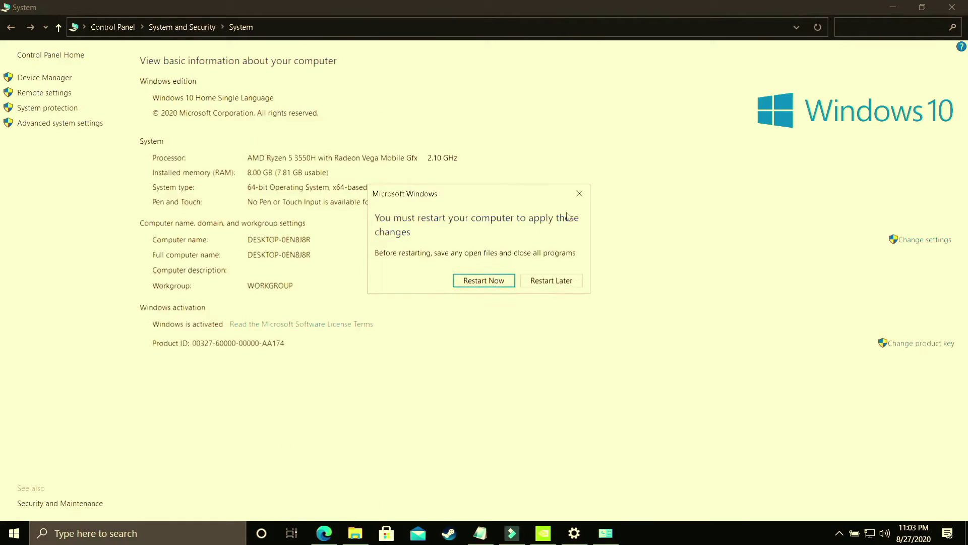
key("super+d")
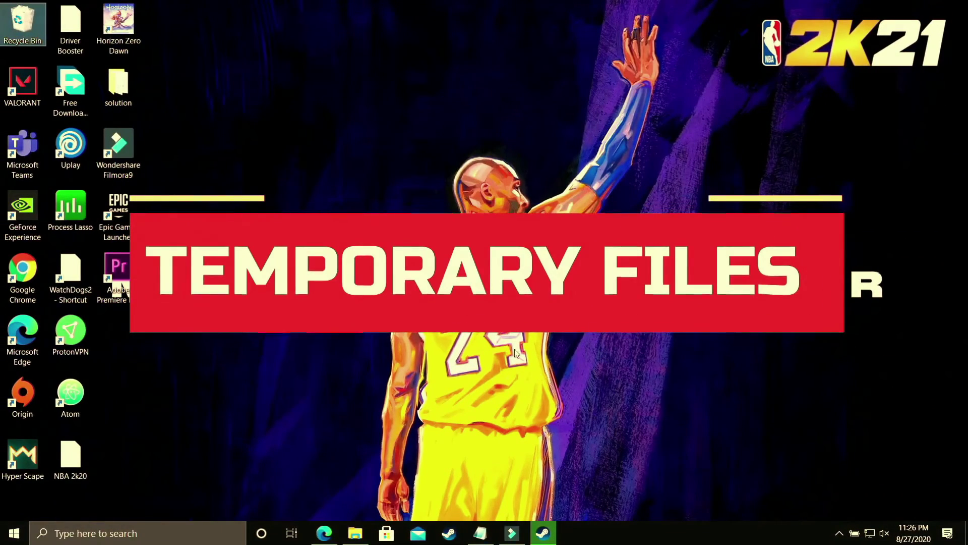
- Open the Windows Temp folder through the Run dialog with temp and maximize its window
left_click(106, 531)
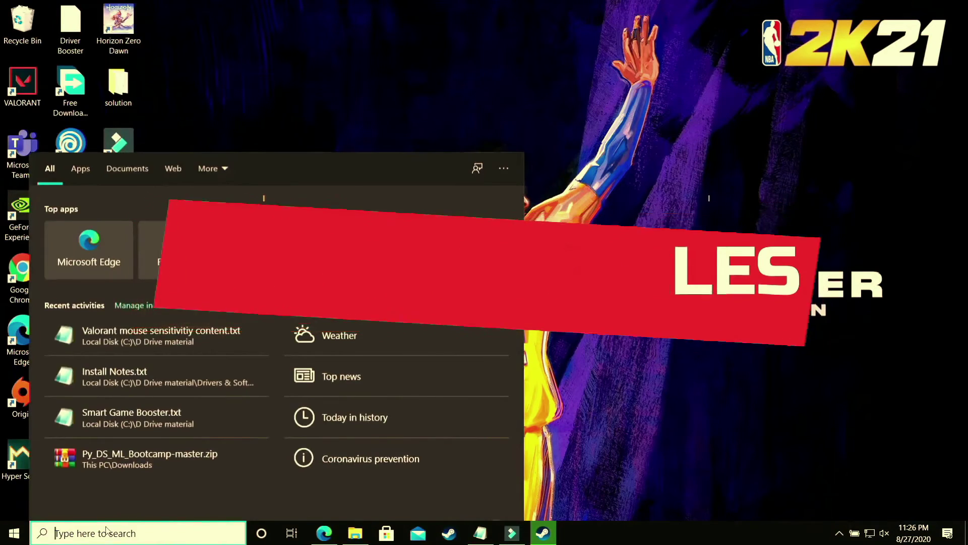
type("run")
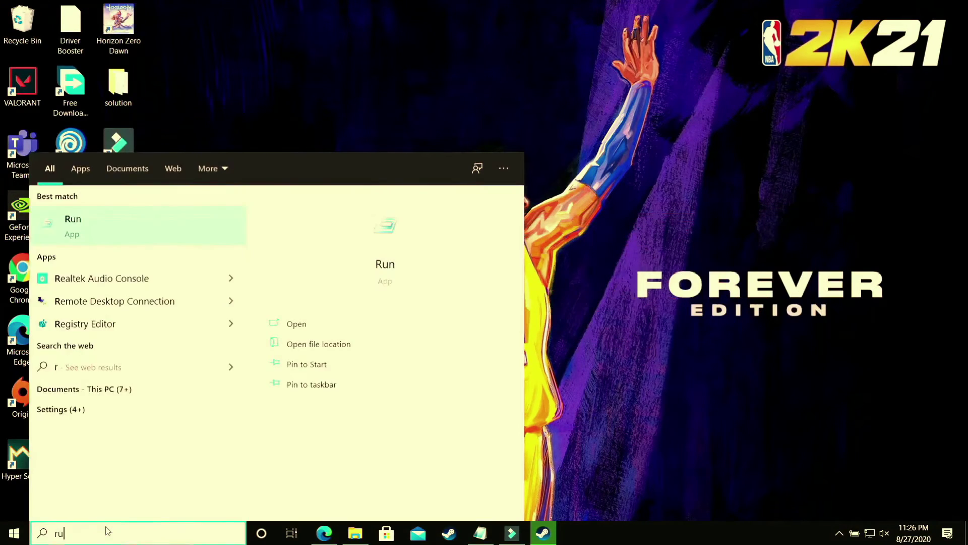
left_click(102, 221)
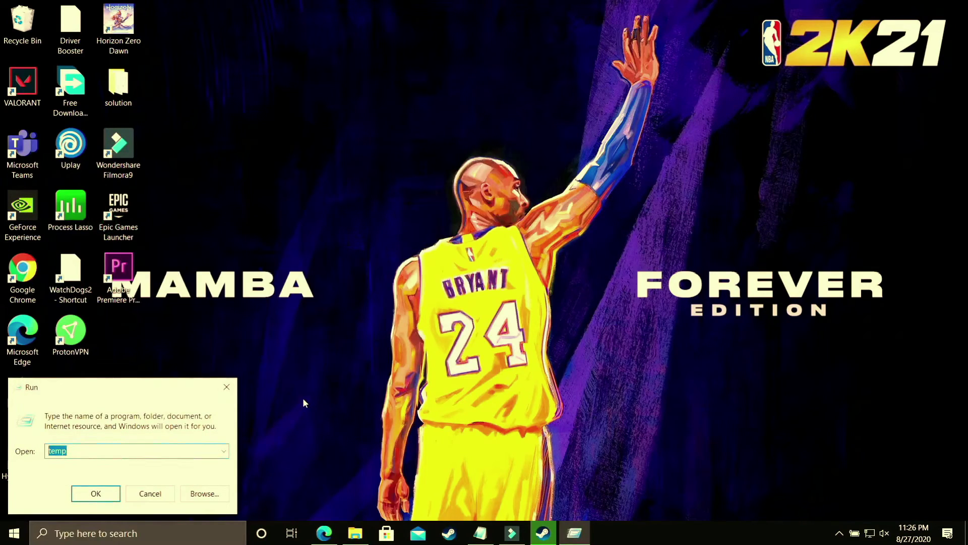
type("temp")
key("Return")
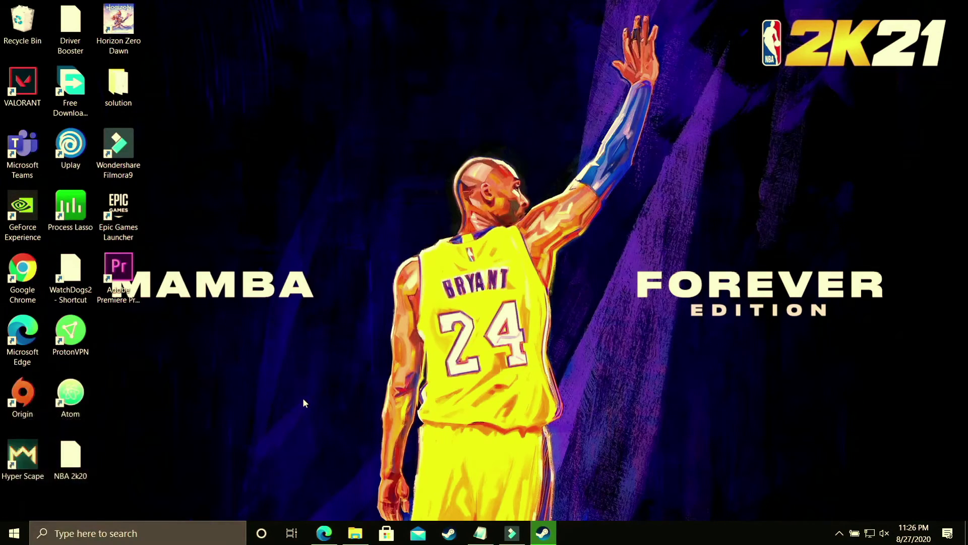
double_click(504, 123)
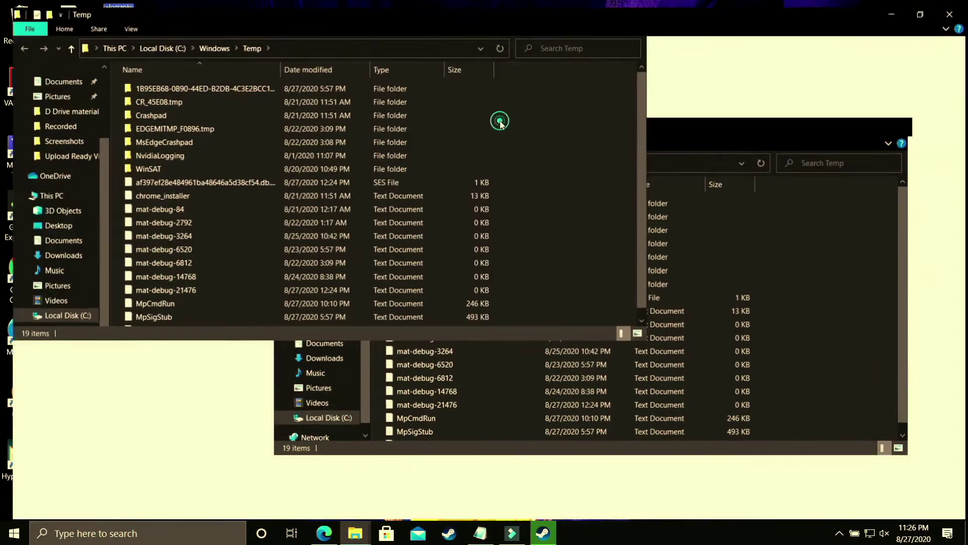
- Permanently delete all items in the Windows Temp folder with administrator permission for all of them, and close the folder window
key("ctrl+a")
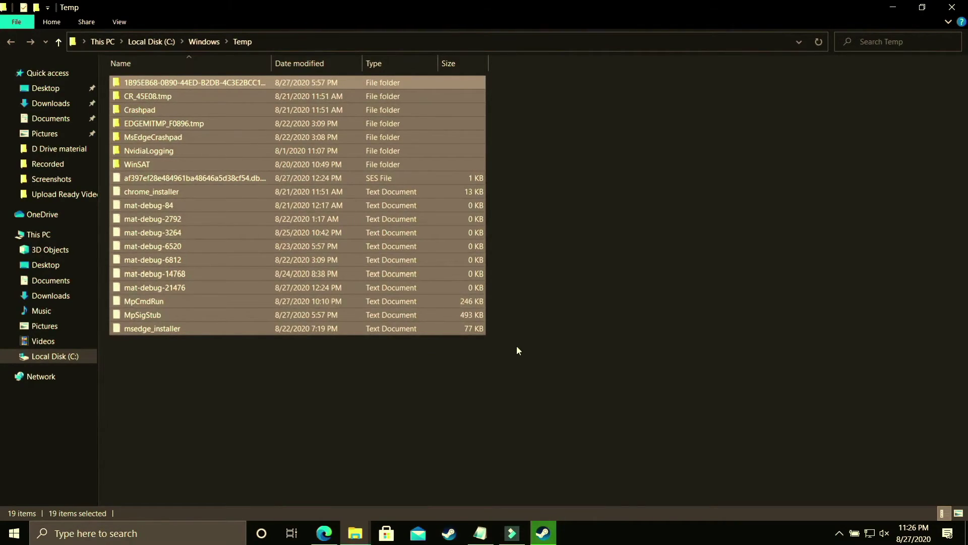
key("shift+Delete")
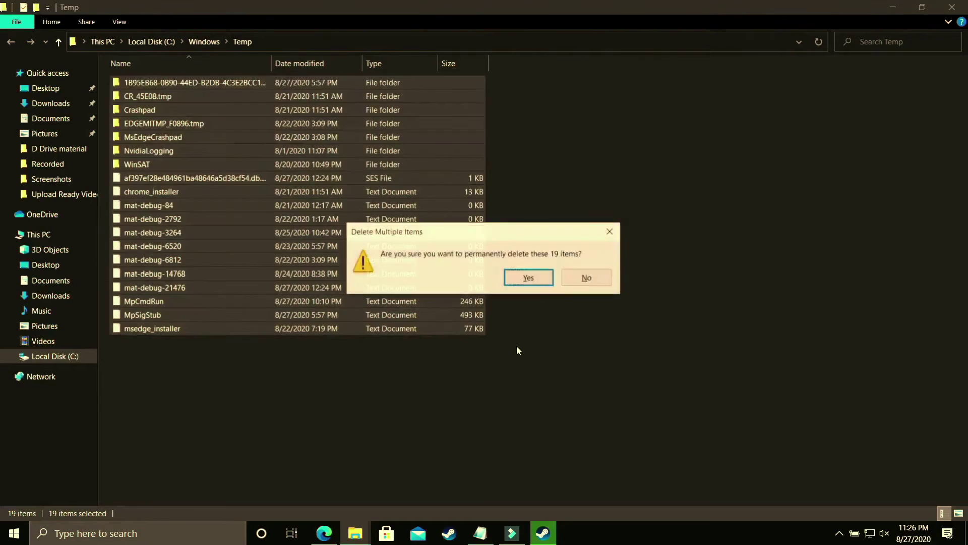
key("Return")
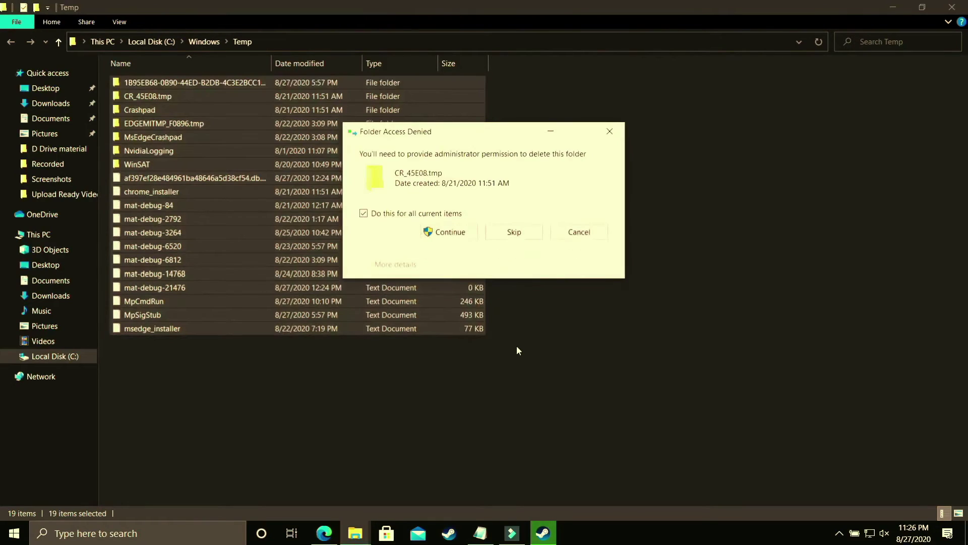
left_click(448, 233)
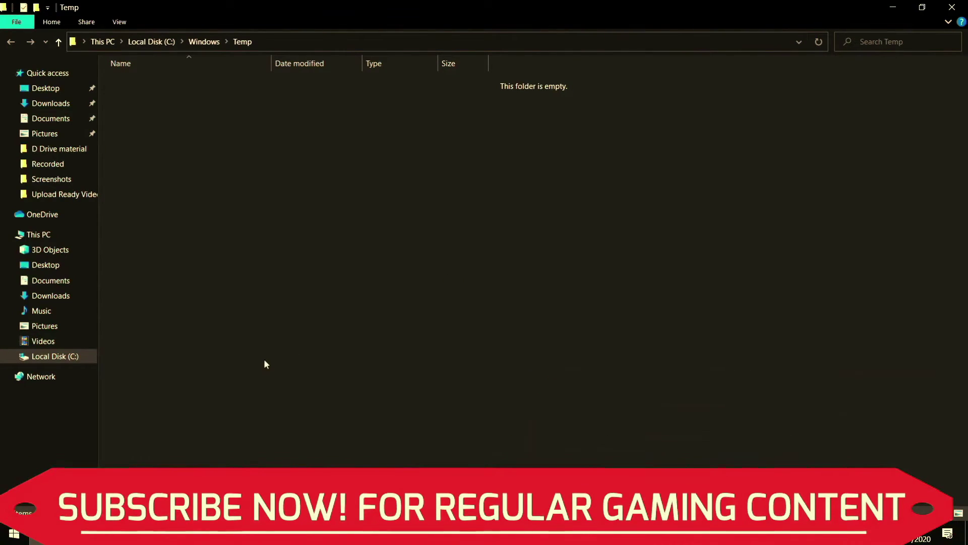
left_click(952, 7)
- Open the user's local Temp folder through the Run dialog with %temp%
key("super+s")
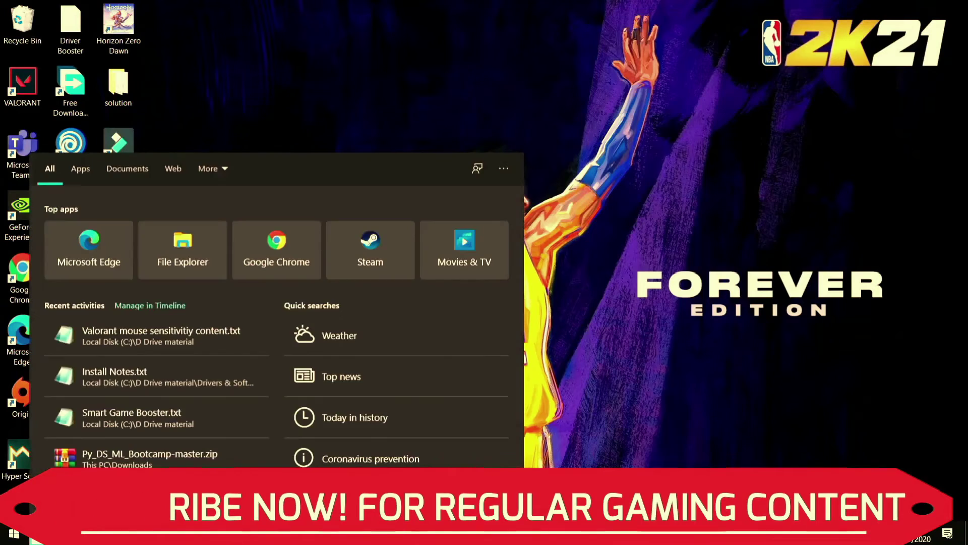
type("run")
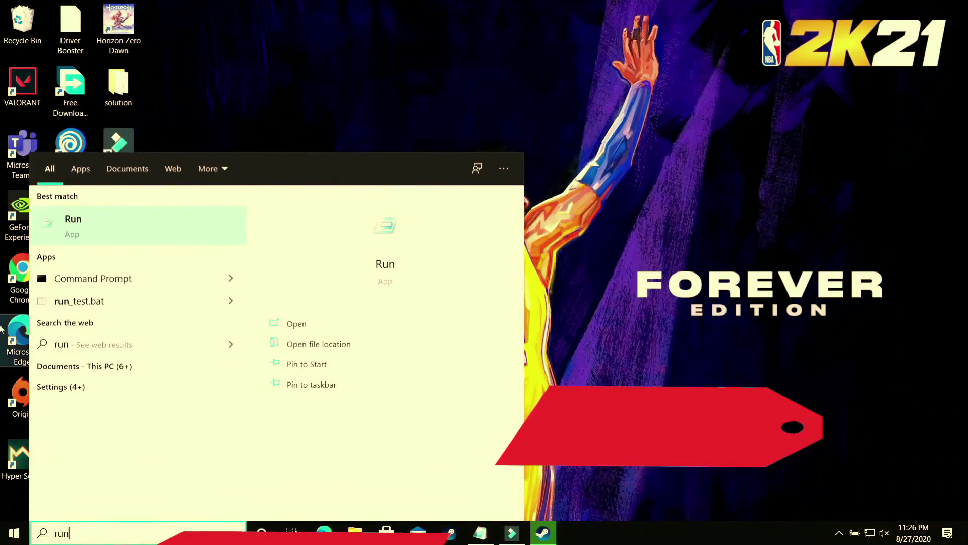
left_click(83, 228)
type("%temp")
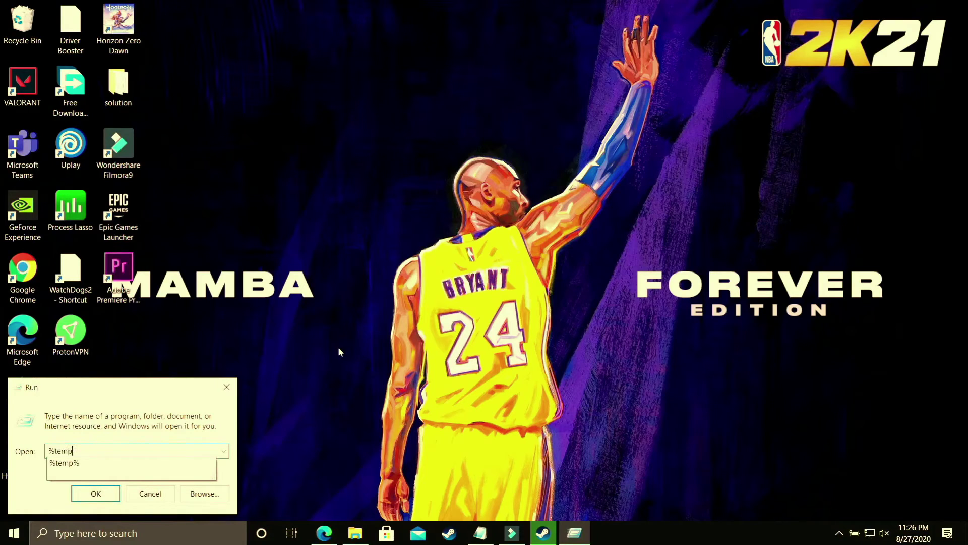
type("%")
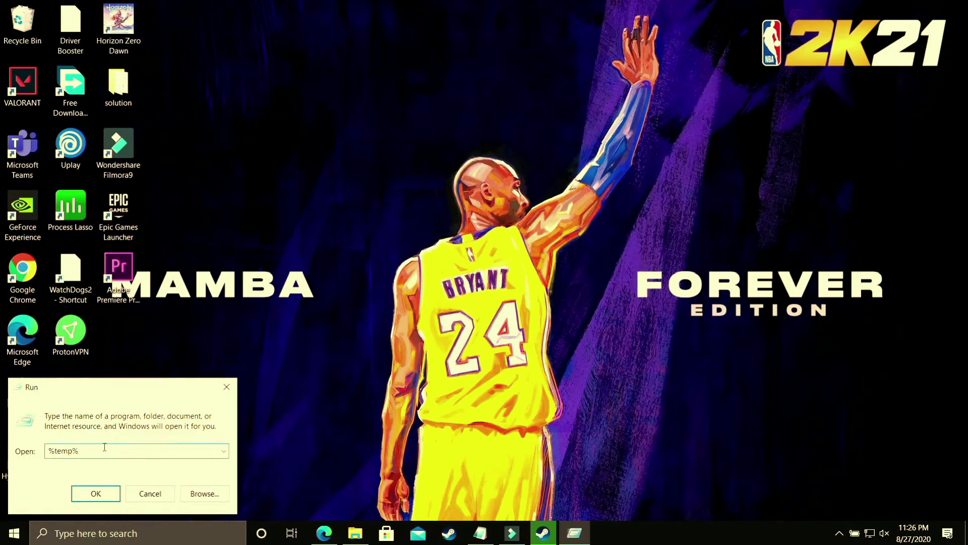
left_click(96, 493)
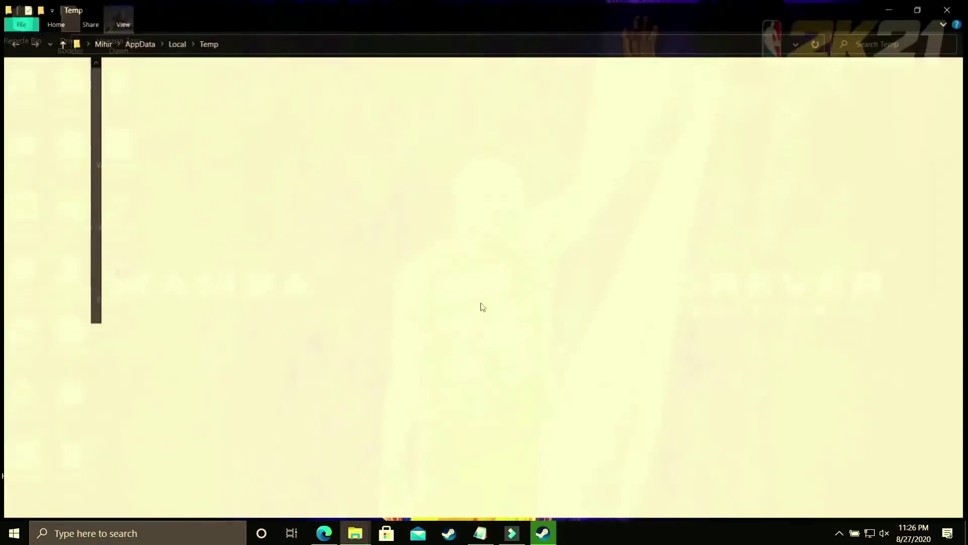
- Permanently delete all items in the user's local Temp folder, skipping all files that are in use
key("ctrl+a")
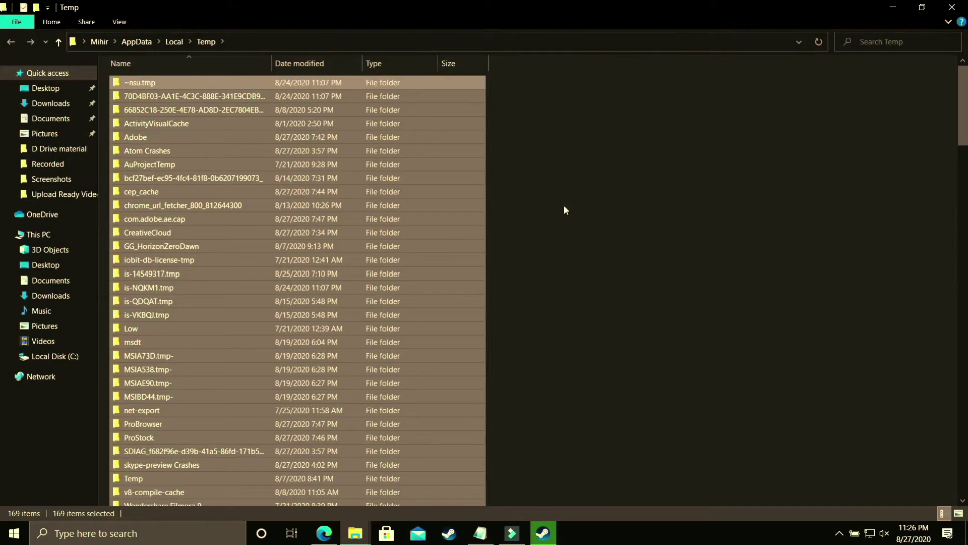
key("shift+Delete")
key("Return")
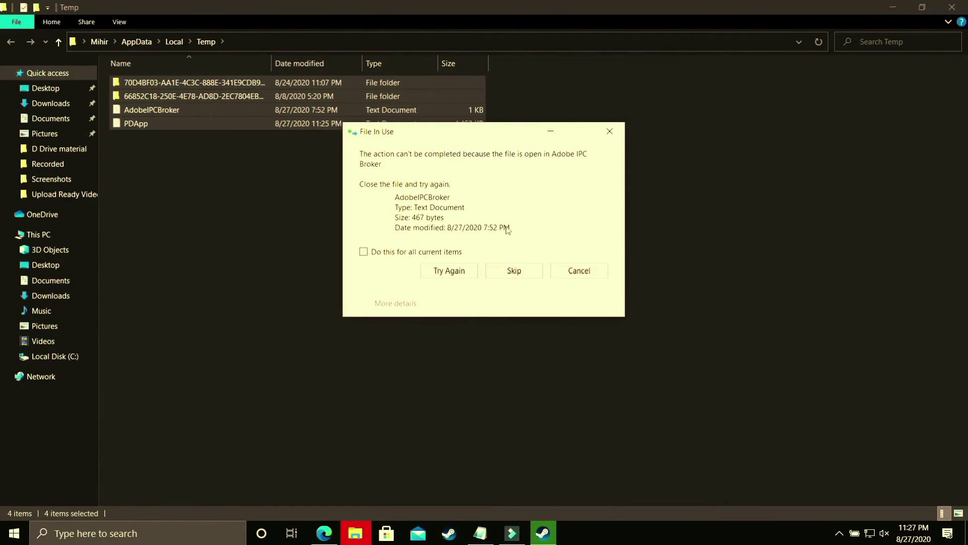
left_click(411, 253)
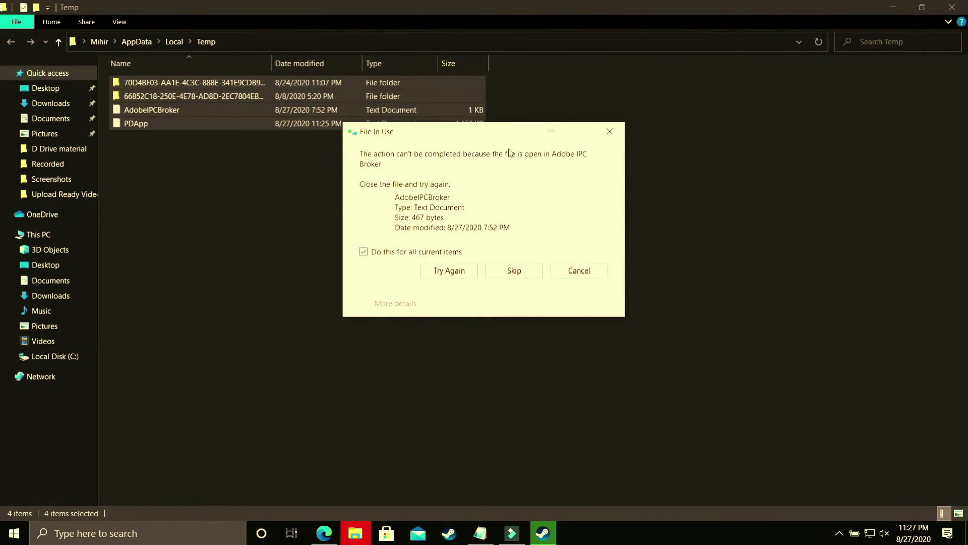
left_click(513, 271)
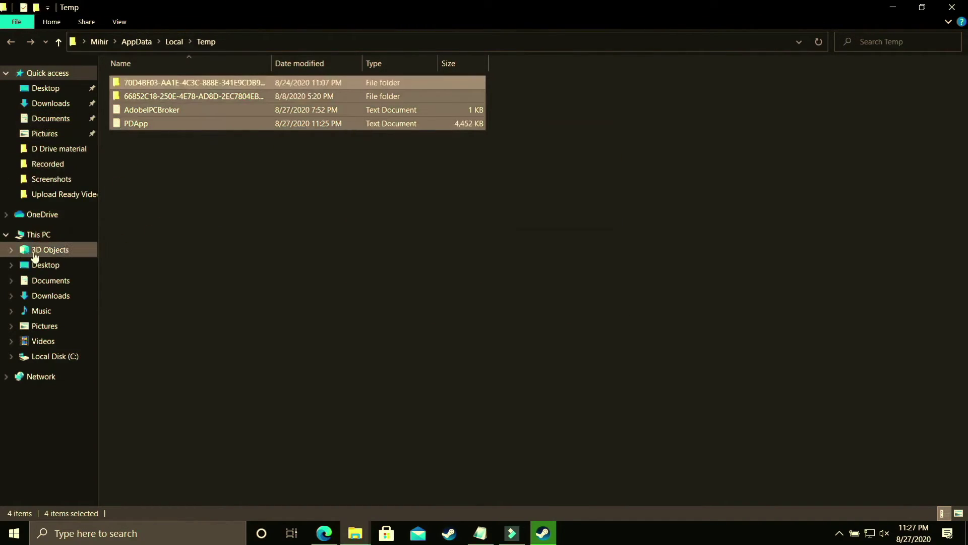
- Open the Prefetch folder inside the Windows folder on Local Disk (C:)
left_click(38, 234)
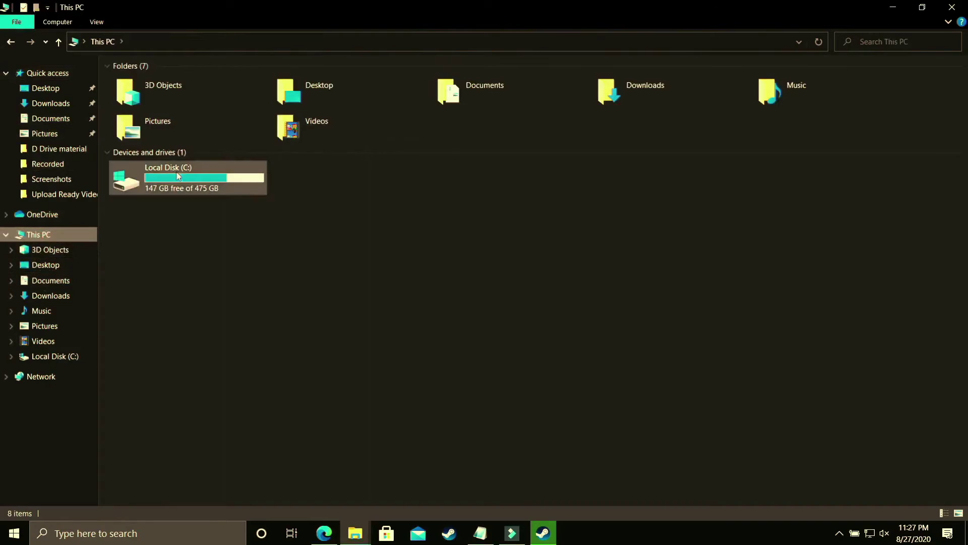
double_click(181, 170)
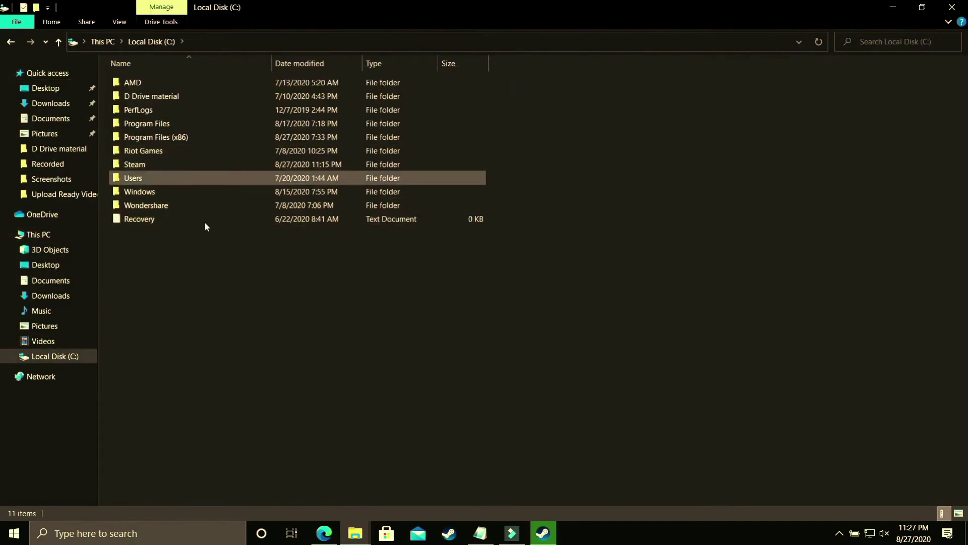
double_click(188, 191)
left_click(301, 265)
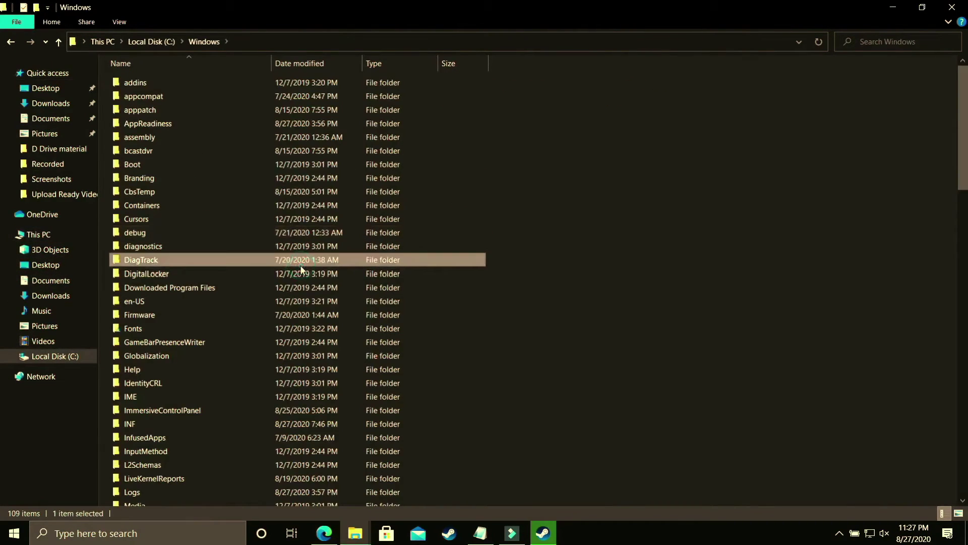
scroll(300, 264, "down", 12)
double_click(150, 135)
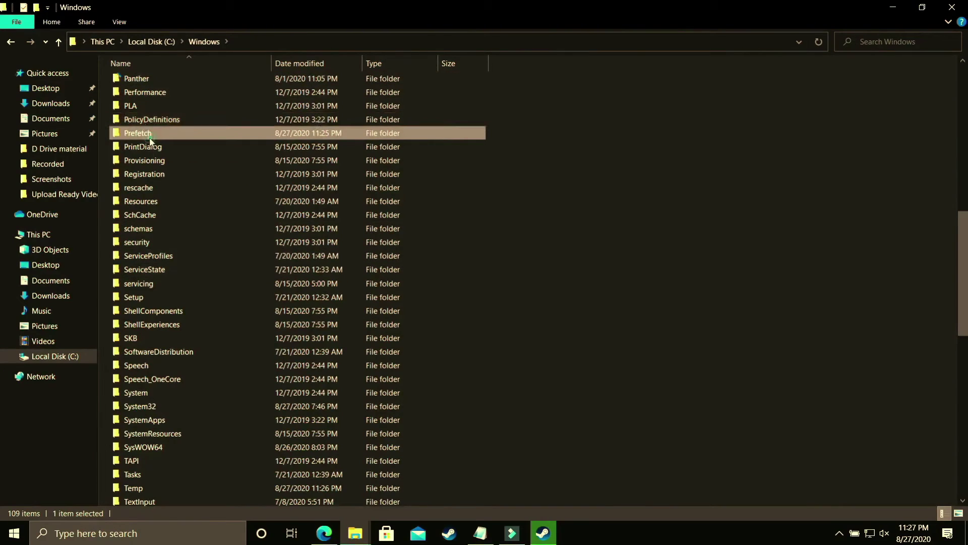
left_click(510, 284)
- Permanently delete everything in the Prefetch folder, including ReadyBoot, skip all files in use, and close the folder window
key("ctrl+a")
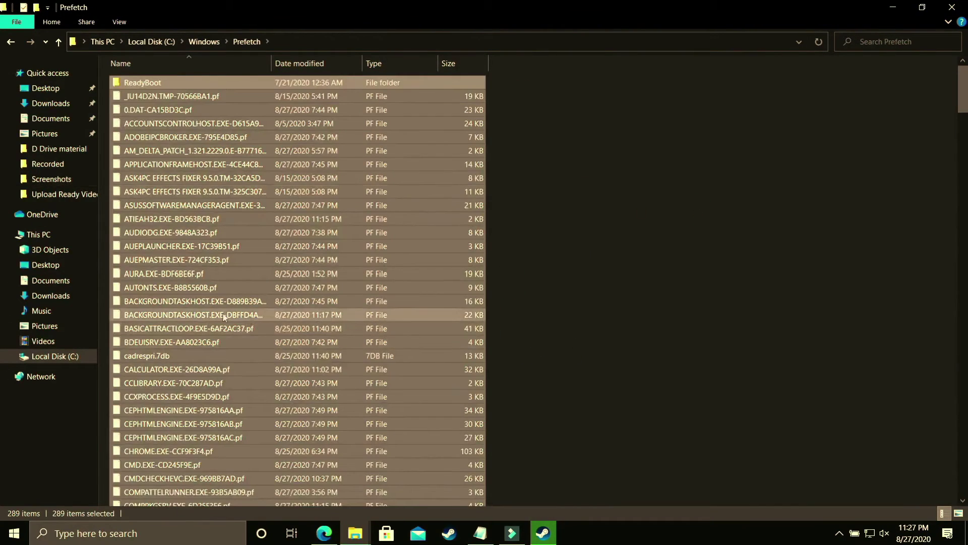
left_click(171, 81, "ctrl")
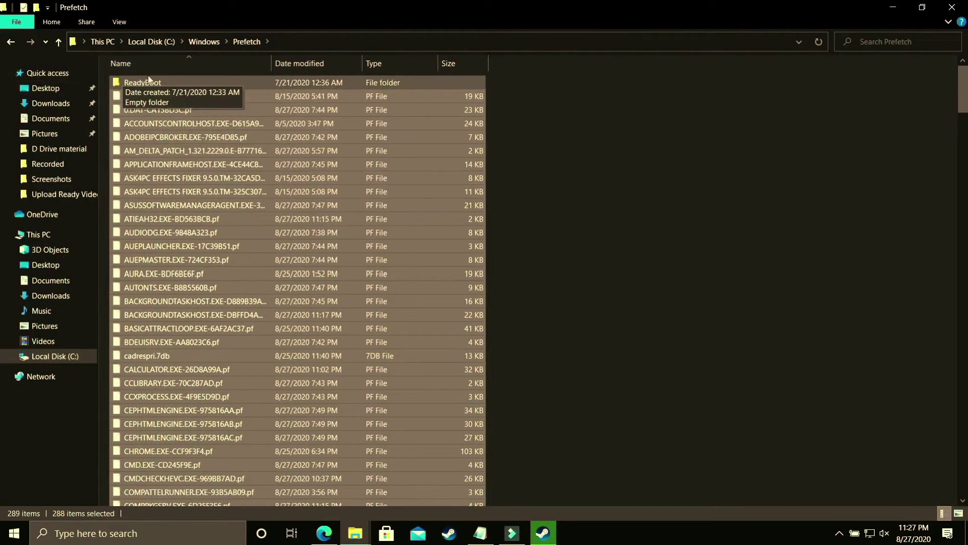
key("ctrl+a")
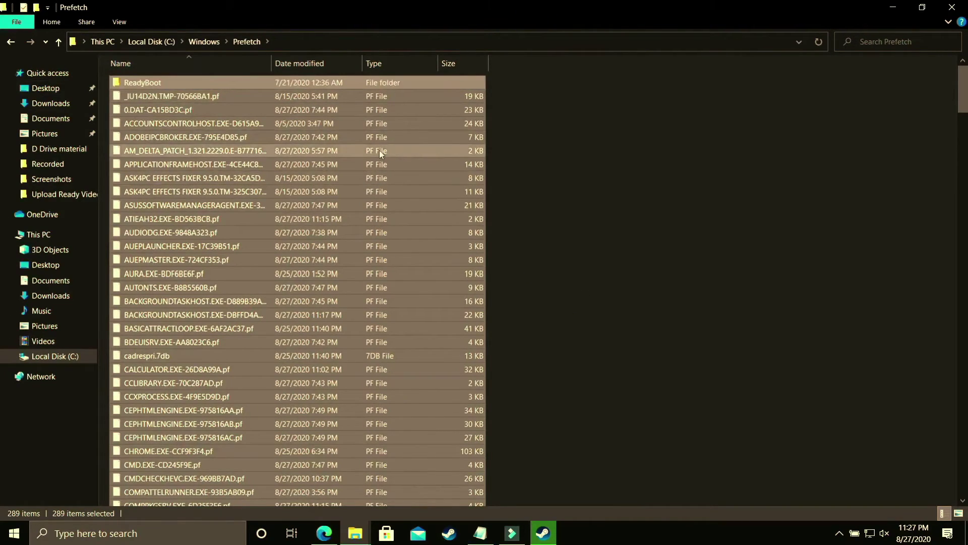
key("shift+Delete")
key("Return")
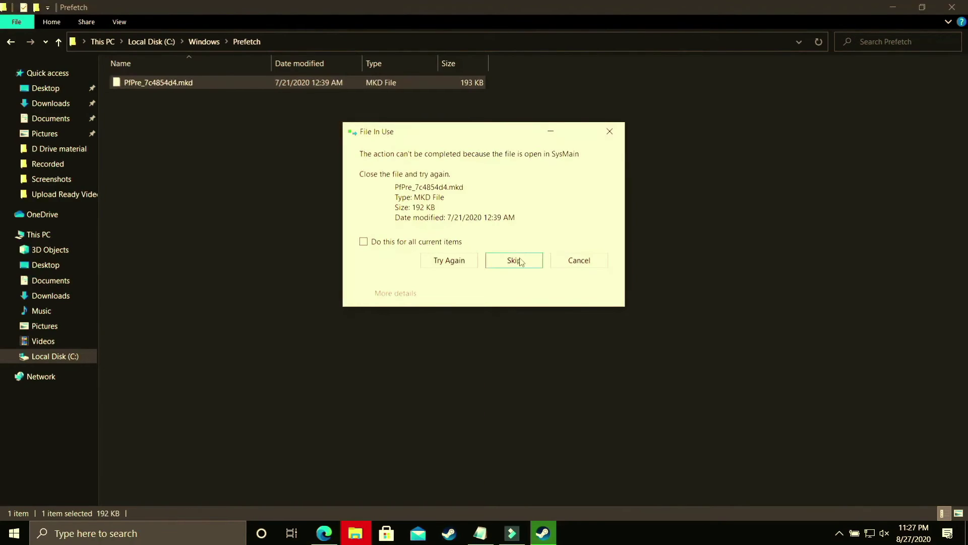
left_click(426, 242)
left_click(514, 261)
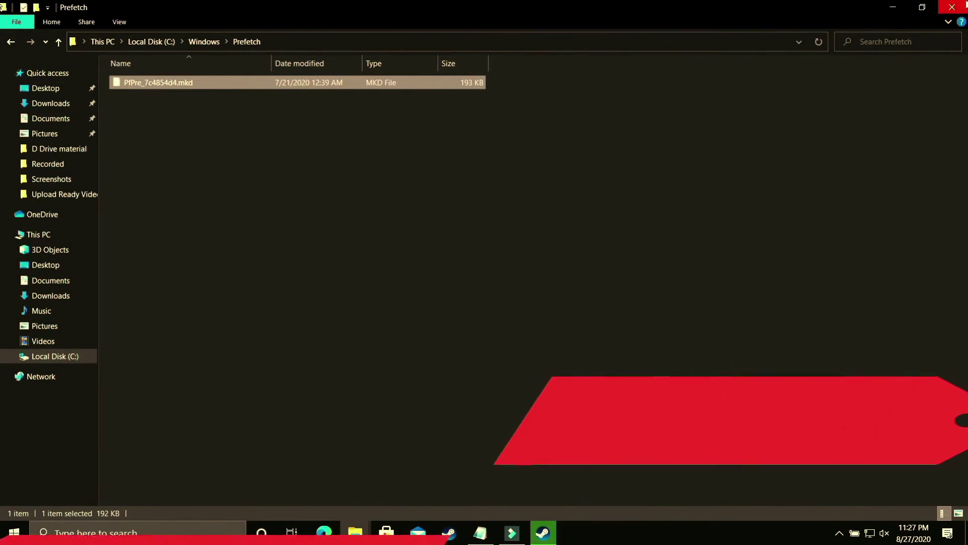
left_click(952, 7)
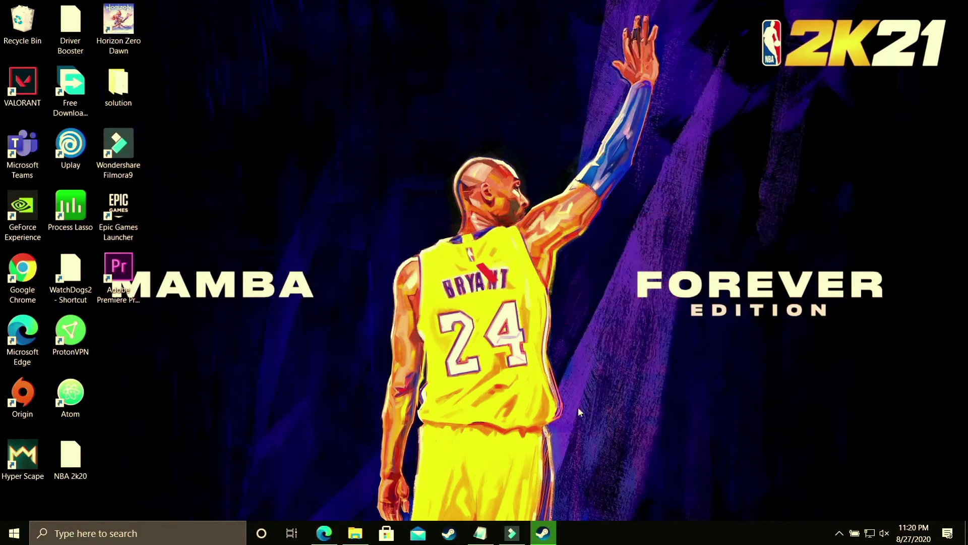
- Launch NBA 2K20 from the Steam library and minimize the Steam window
left_click(544, 533)
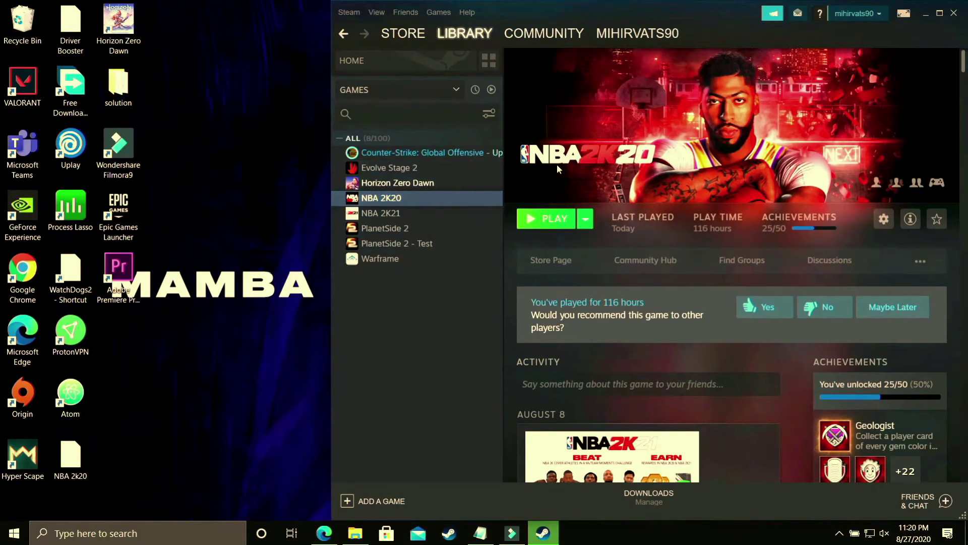
left_click(546, 222)
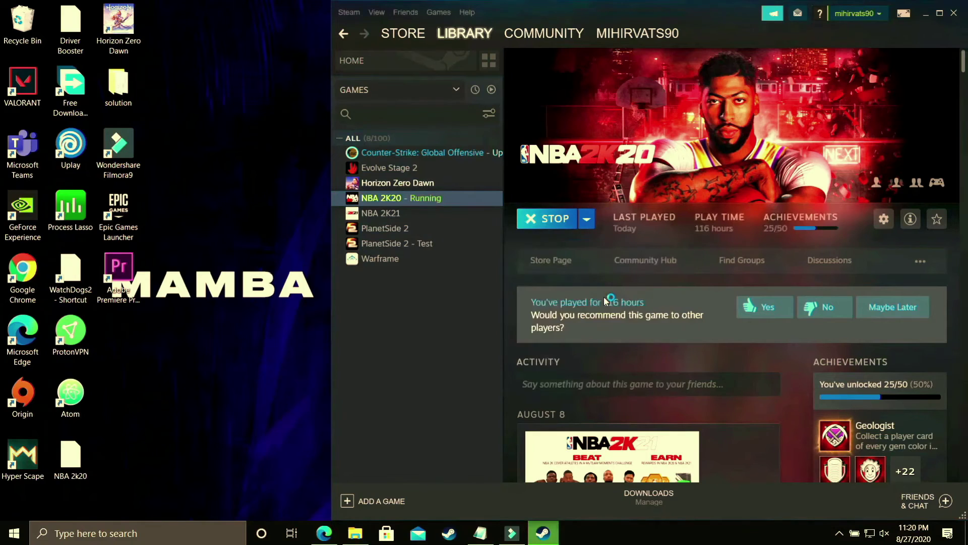
left_click(928, 13)
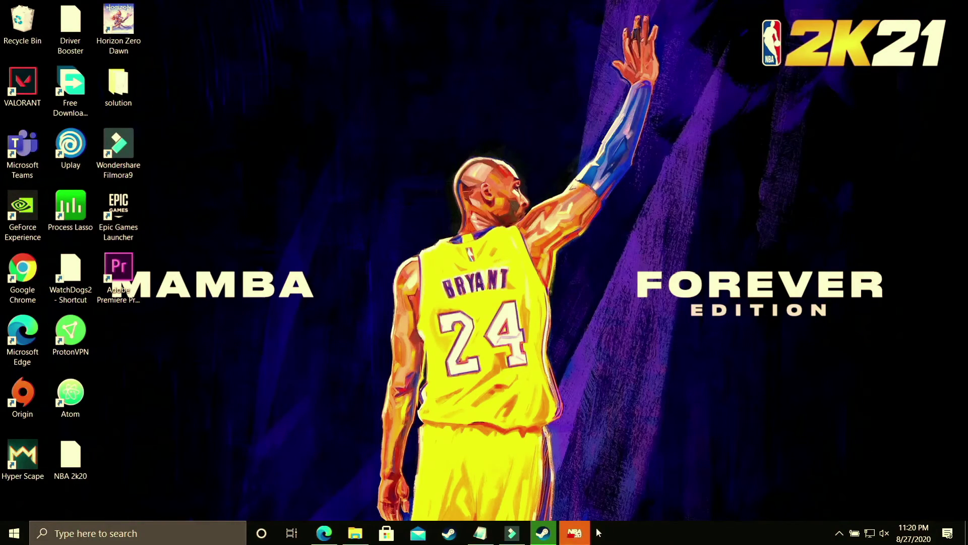
- Open Task Manager and go to the process details of the running NBA2K20 app
right_click(675, 539)
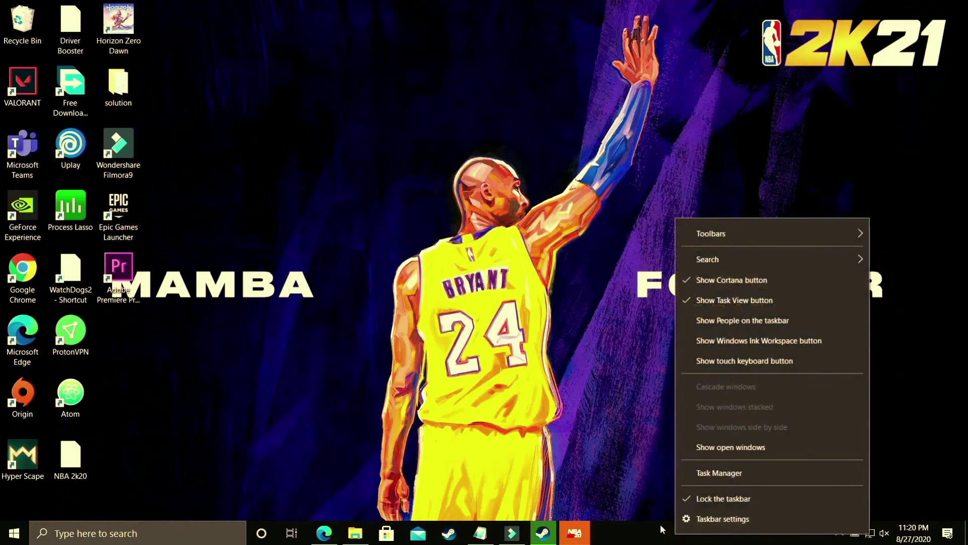
left_click(725, 474)
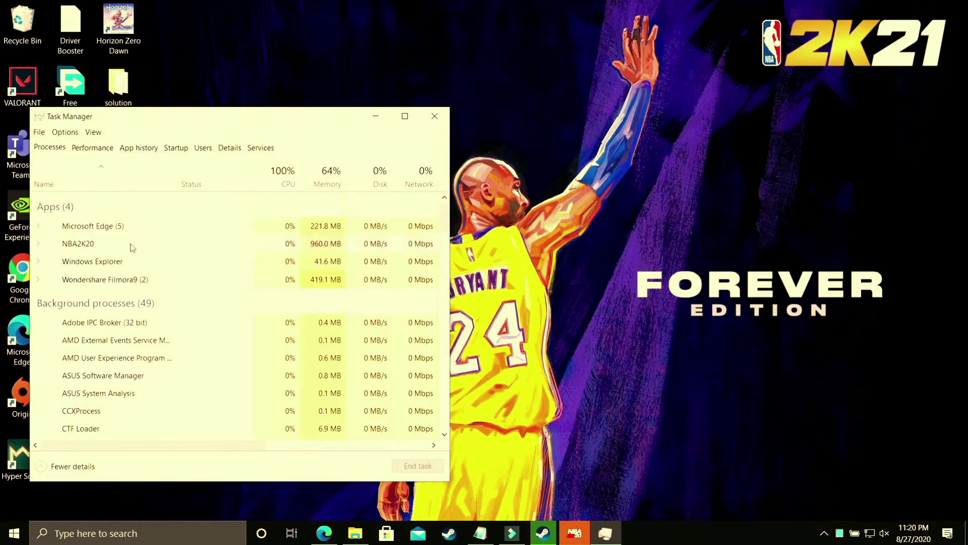
right_click(80, 245)
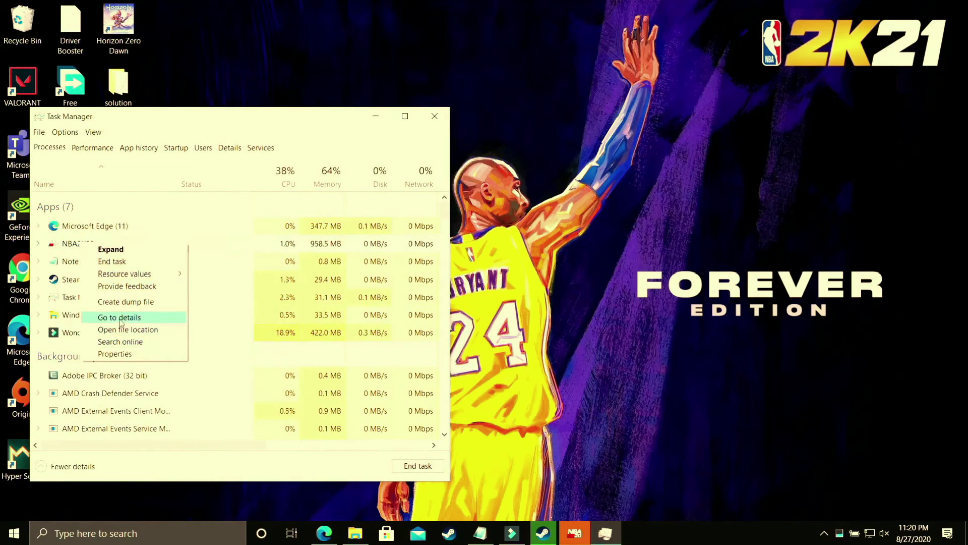
key("Escape")
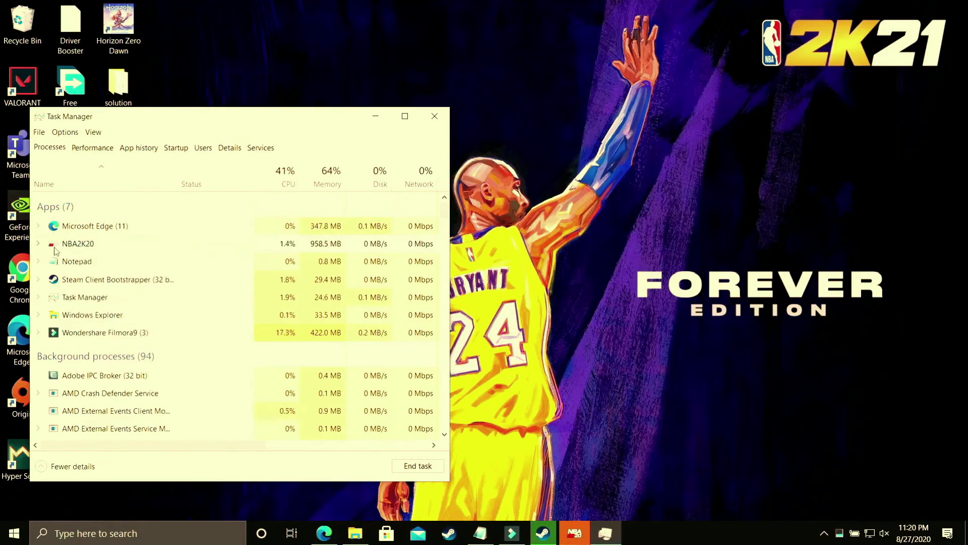
right_click(56, 247)
left_click(94, 323)
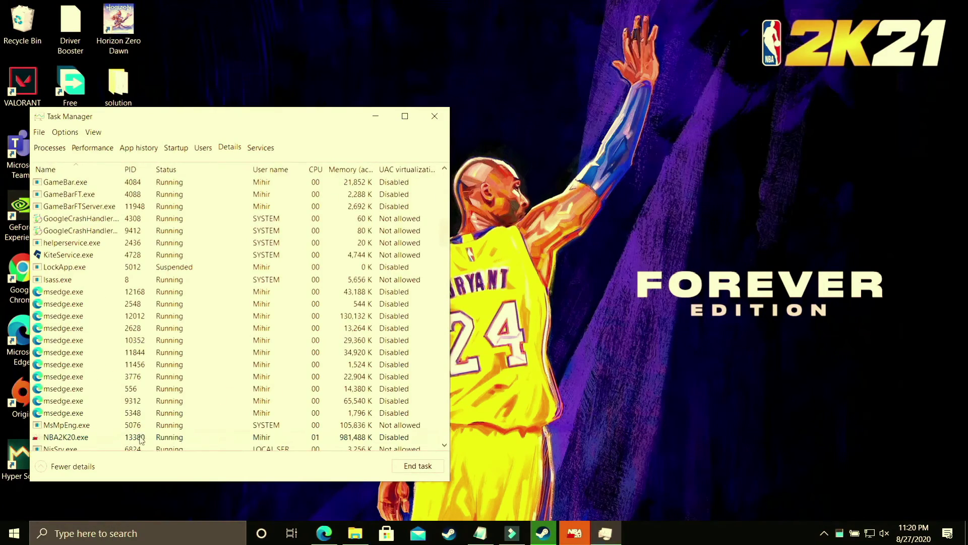
- Set the priority of the NBA2K20.exe process to High and confirm the change
right_click(141, 435)
mouse_move(165, 330)
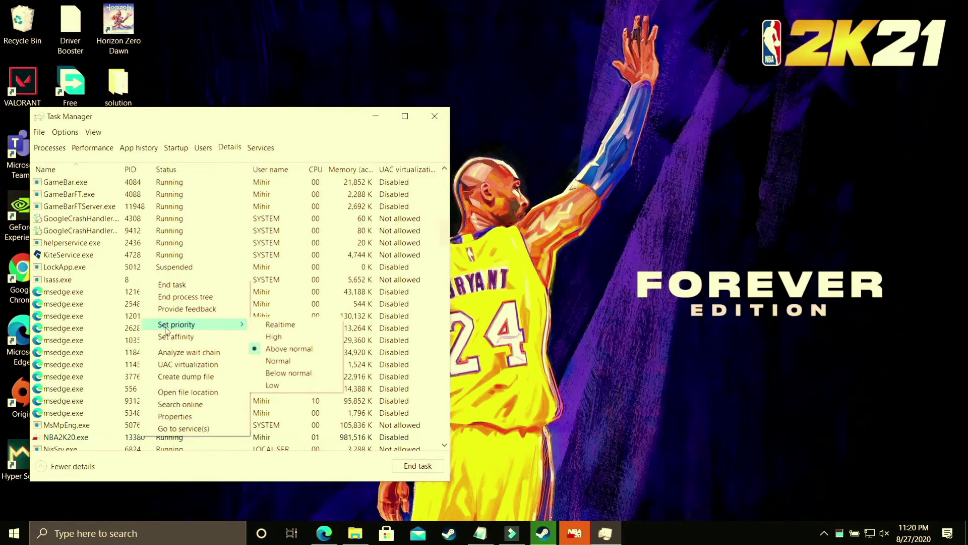
left_click(296, 339)
left_click(492, 287)
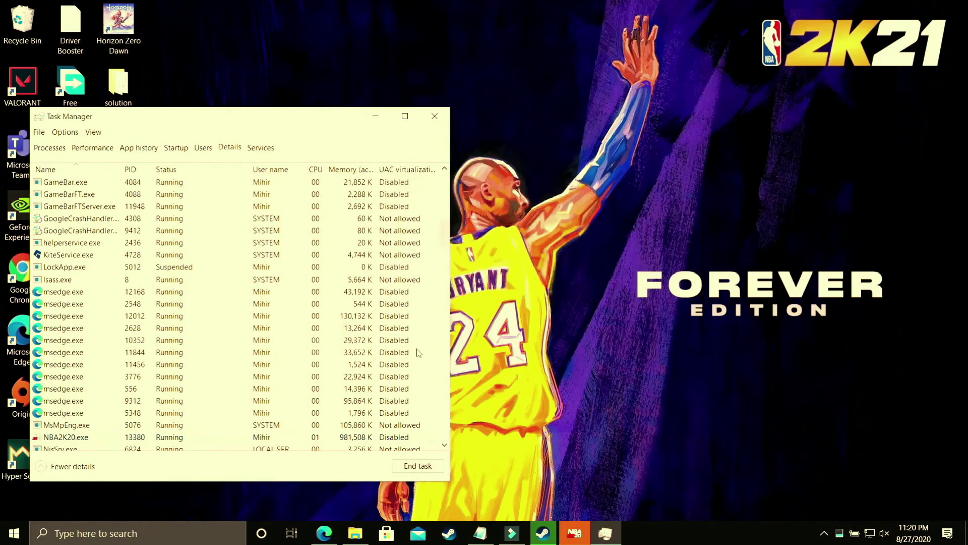
- Check the priority of NBA2K20.exe, keep it at High, and close Task Manager
right_click(153, 437)
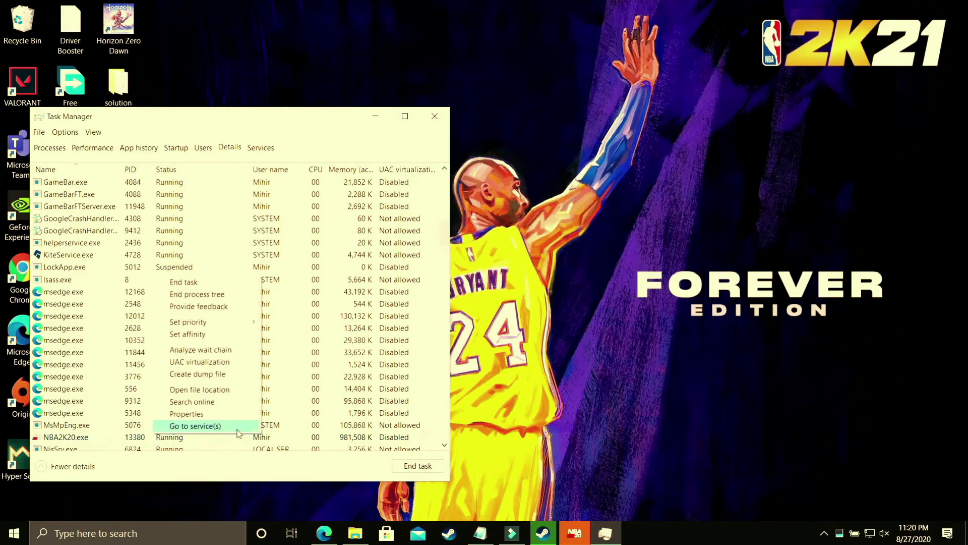
mouse_move(227, 325)
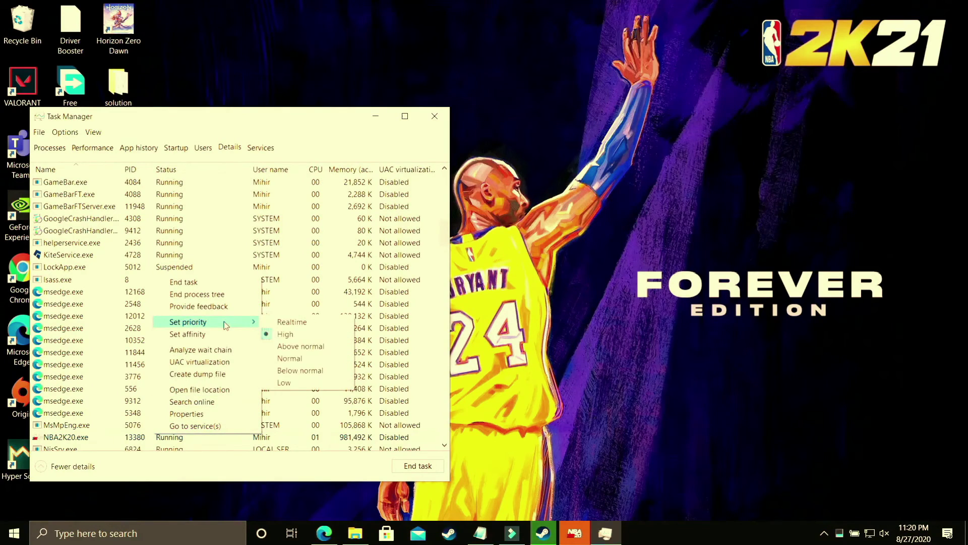
left_click(305, 335)
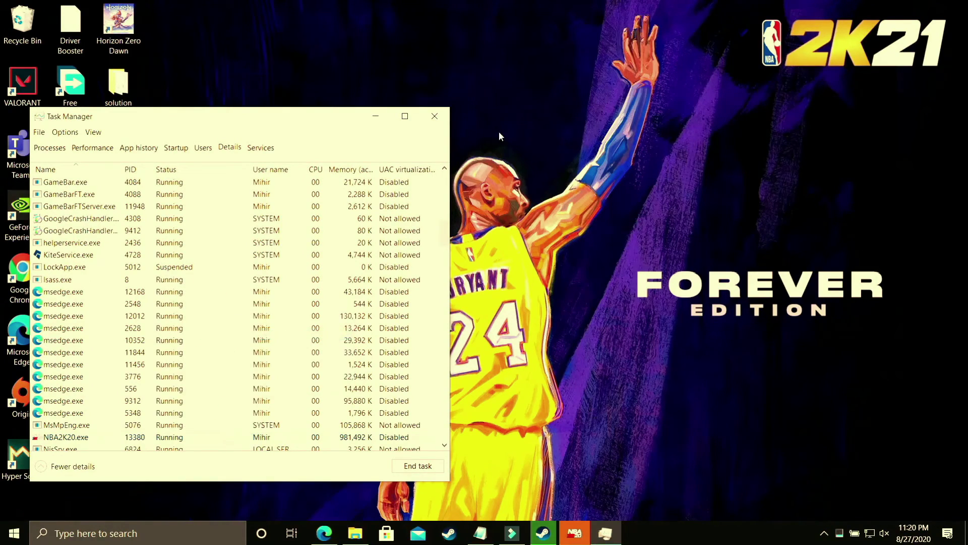
left_click(443, 118)
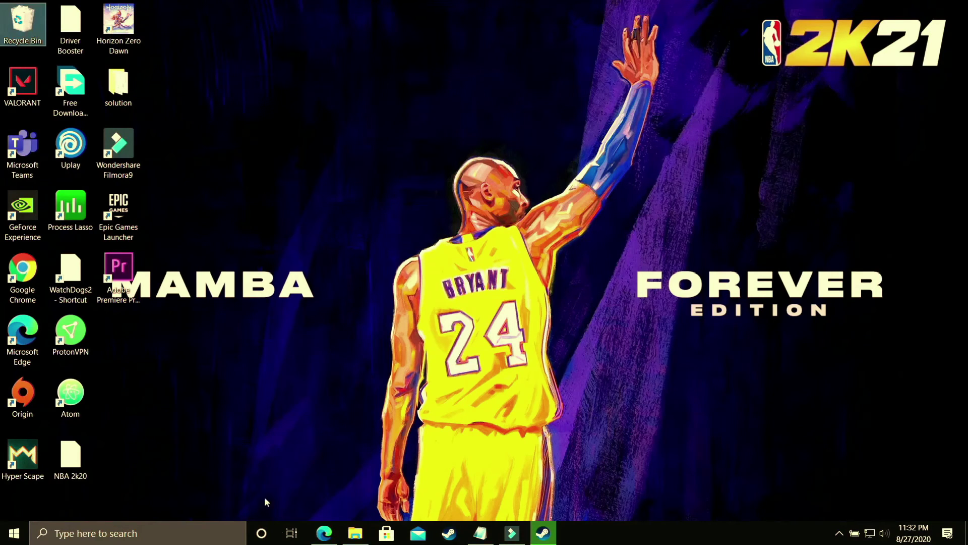
- Switch to the Edge browser and look through the Bing search results for "driver updater" tools
left_click(325, 533)
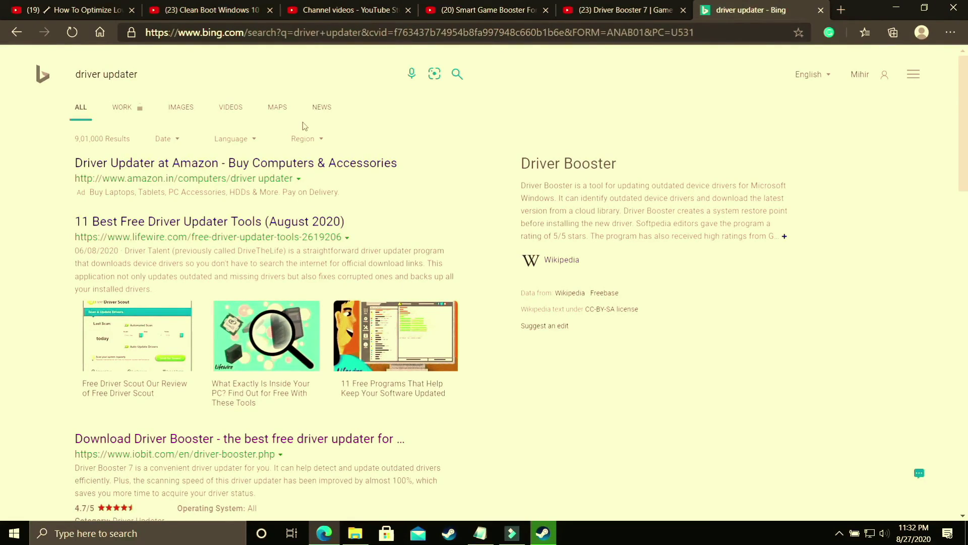
scroll(464, 237, "down", 4)
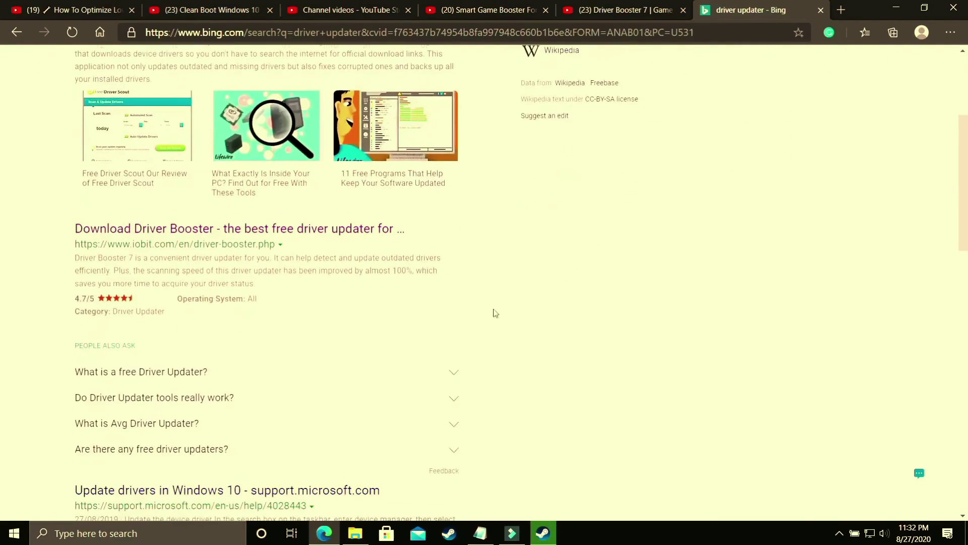
scroll(554, 331, "down", 7)
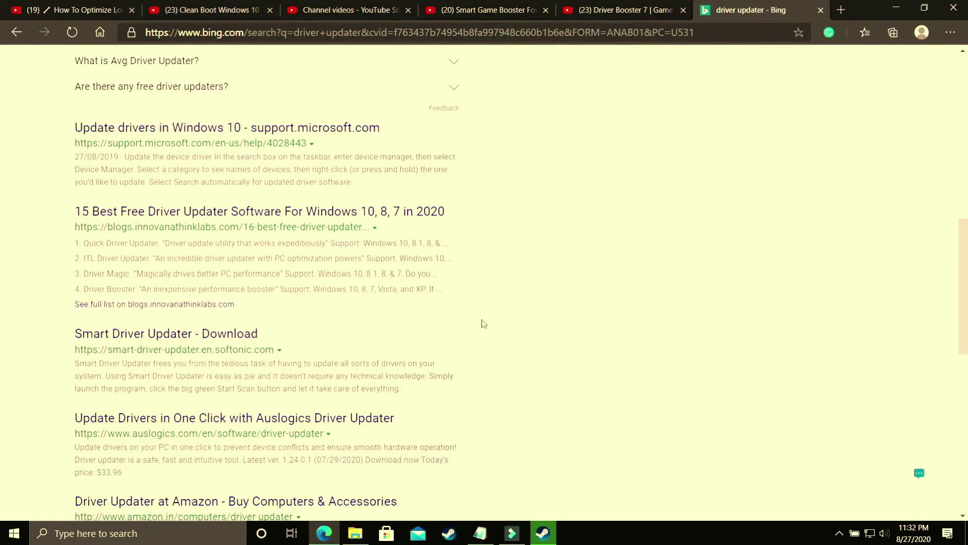
scroll(483, 323, "down", 7)
mouse_move(447, 266)
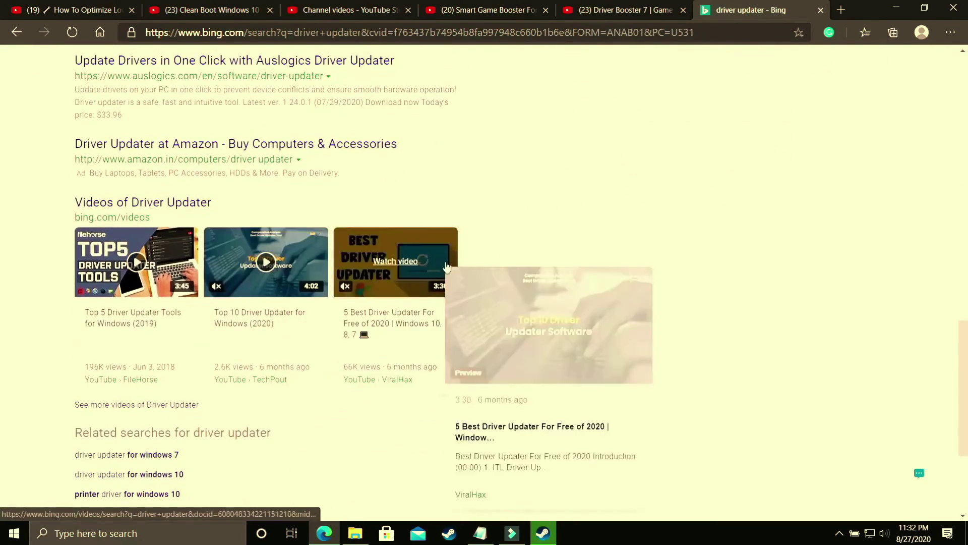
scroll(460, 273, "up", 18)
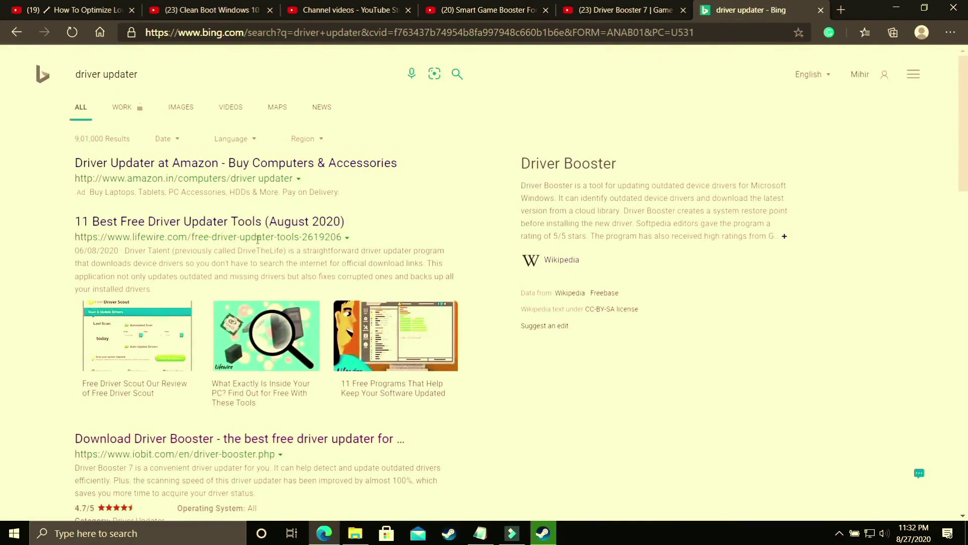
scroll(352, 350, "down", 12)
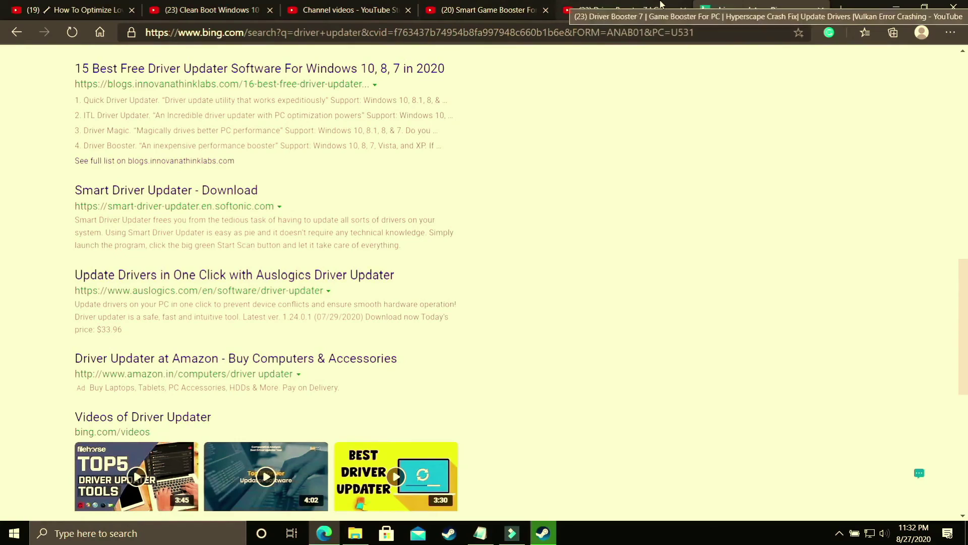
- Open the YouTube page of the Driver Booster 7 video and examine its title, description and download link
left_click(622, 10)
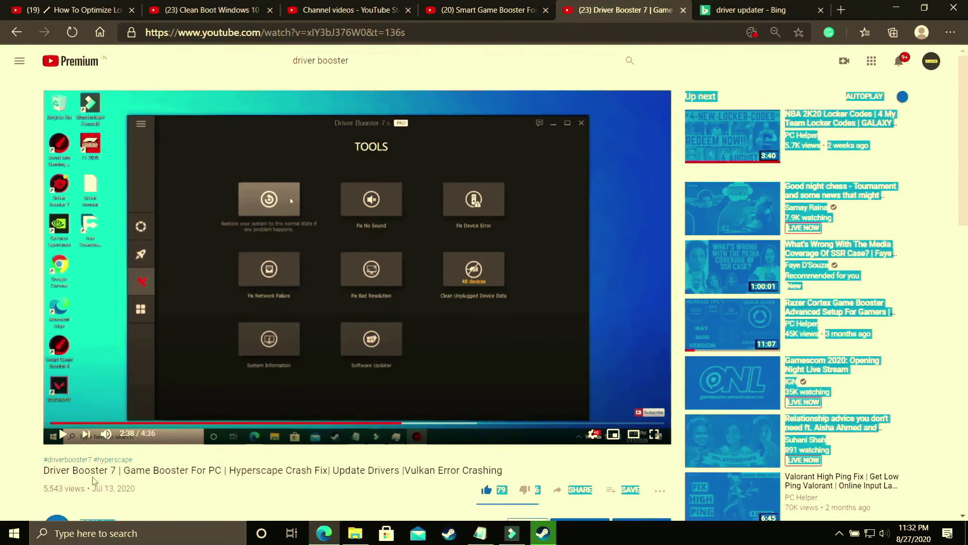
left_click_drag(96, 482, 64, 473)
left_click(323, 409)
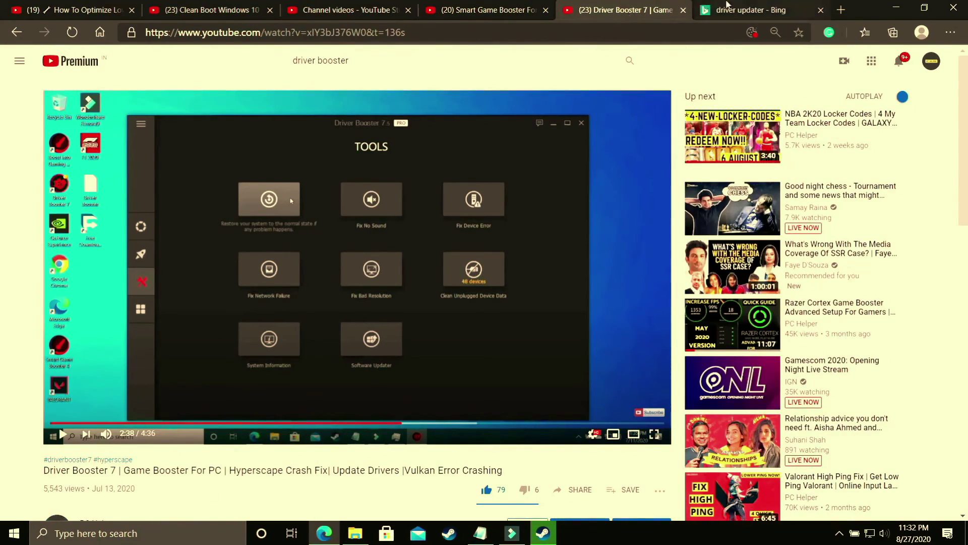
left_click(739, 11)
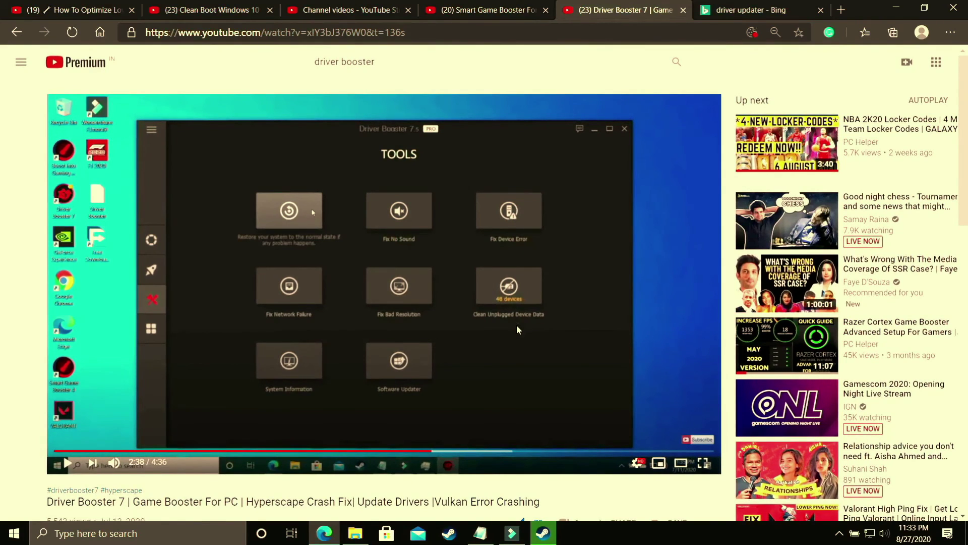
scroll(516, 328, "down", 5)
scroll(515, 328, "up", 5)
scroll(449, 181, "down", 3)
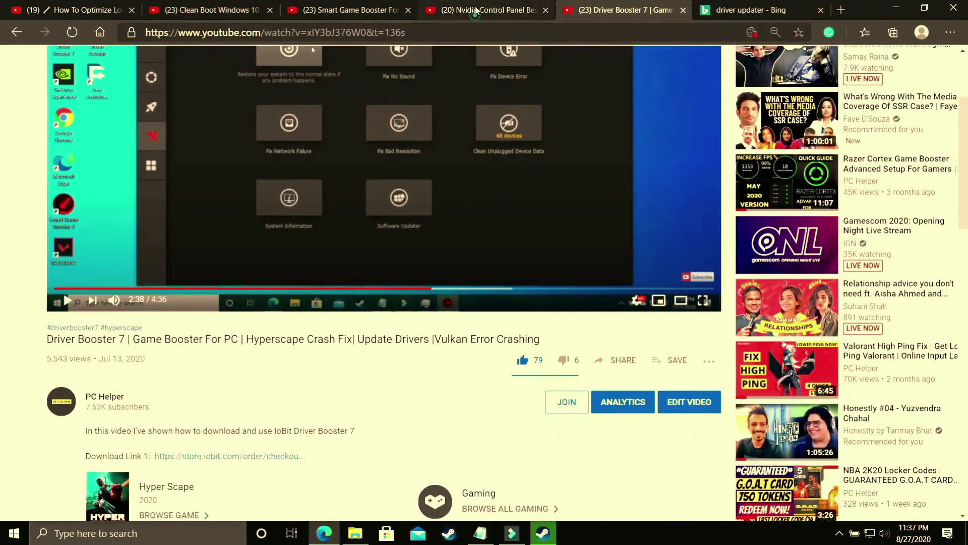
- Switch to the YouTube page of the video on the best Nvidia Control Panel settings for gaming
left_click(473, 10)
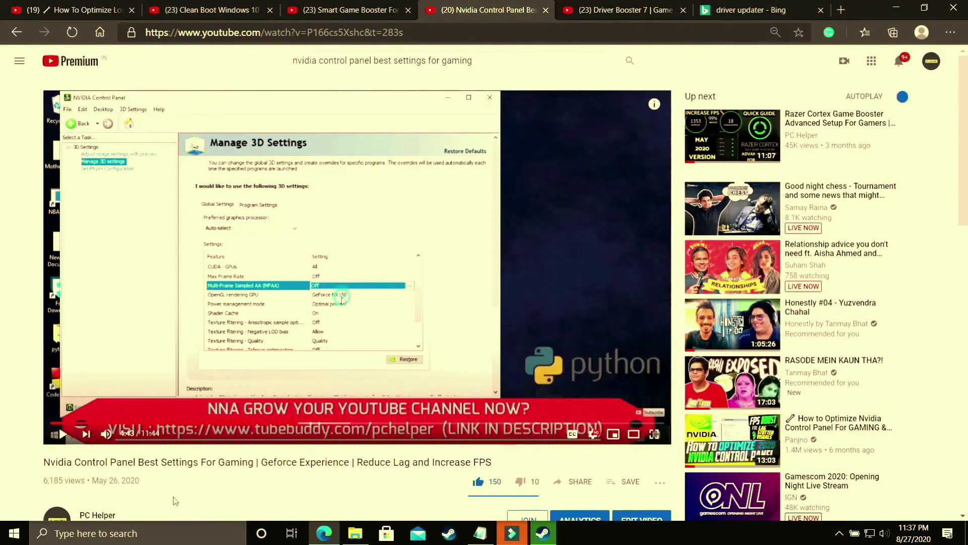